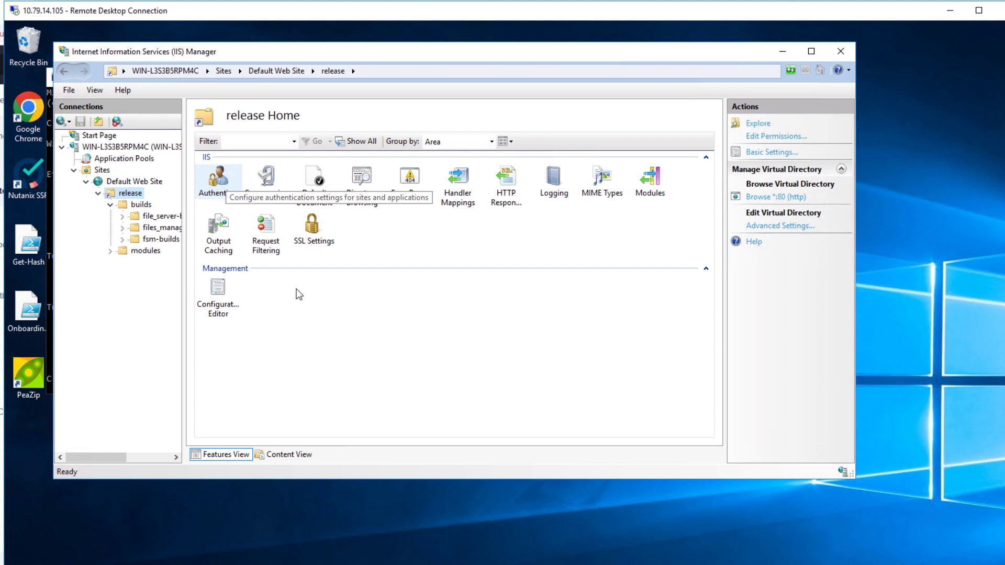
Review the IIS release virtual directory's Directory Browsing and MIME Types features, and the files in its wwwroot\release folder.
click(364, 197)
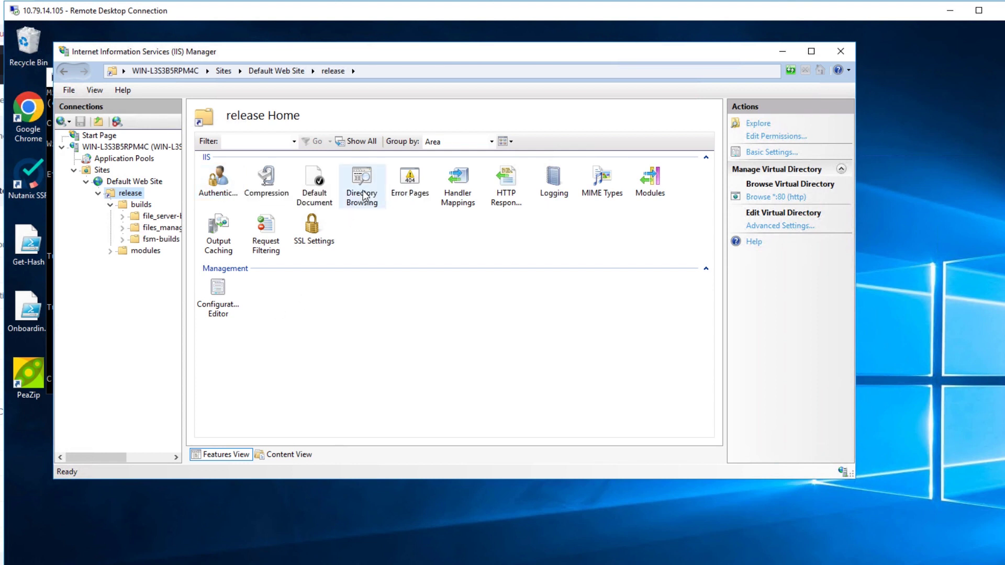
click(612, 180)
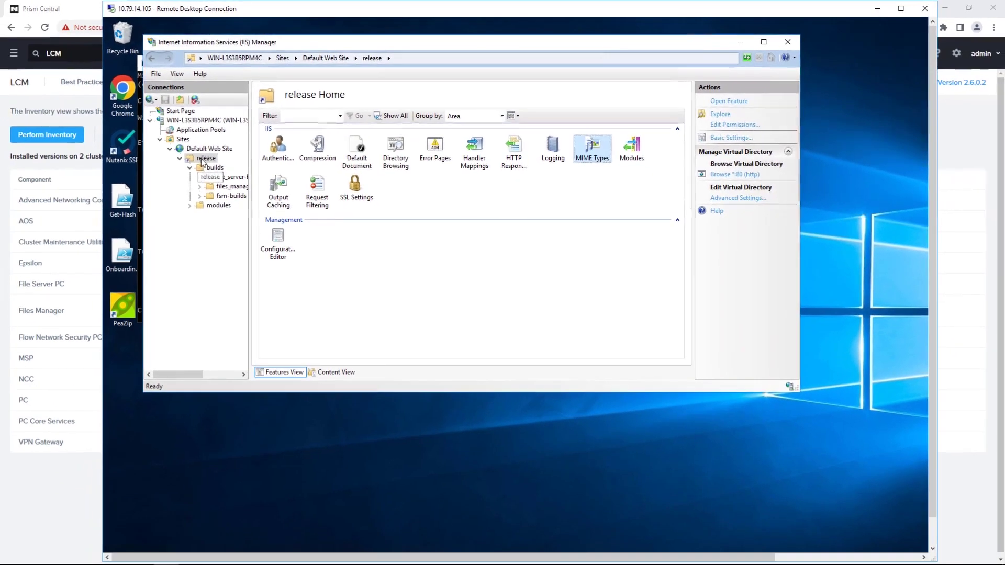
drag(931, 114, 913, 327)
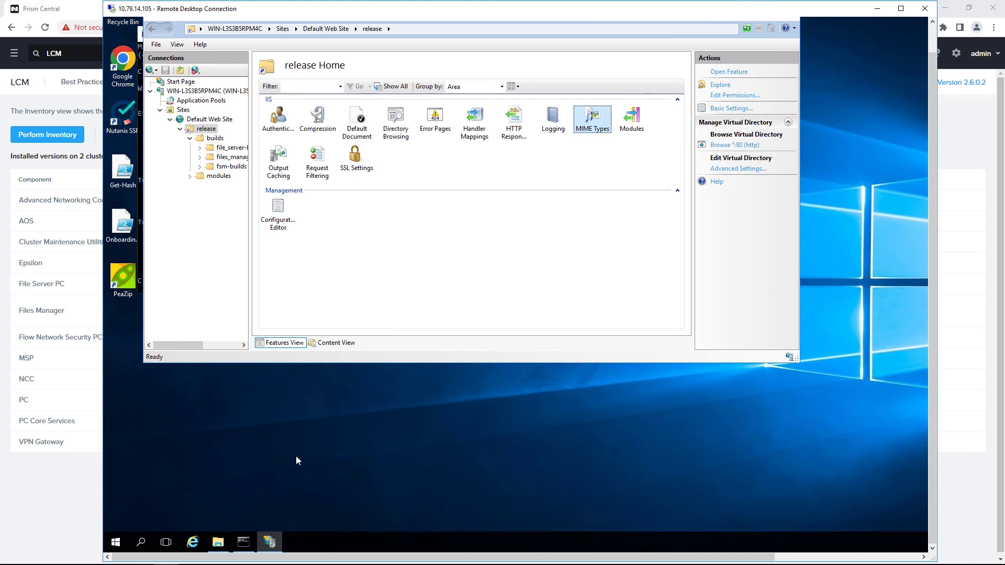
click(217, 542)
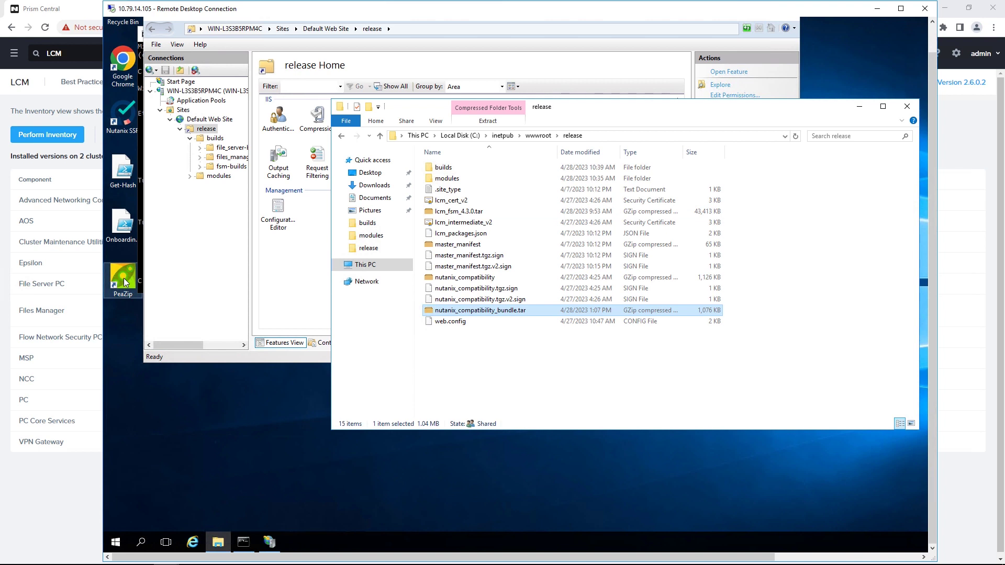
click(295, 268)
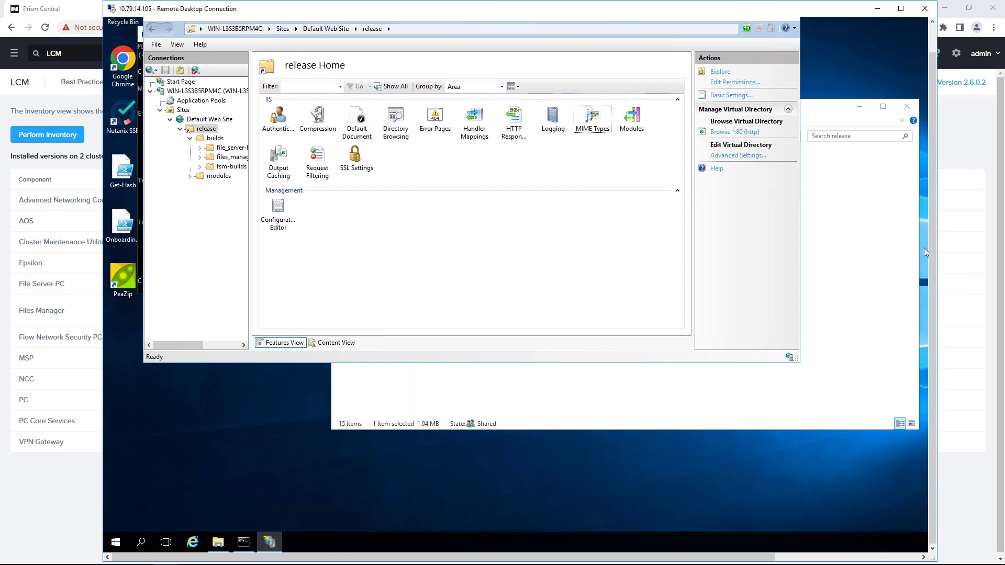
drag(932, 236, 936, 193)
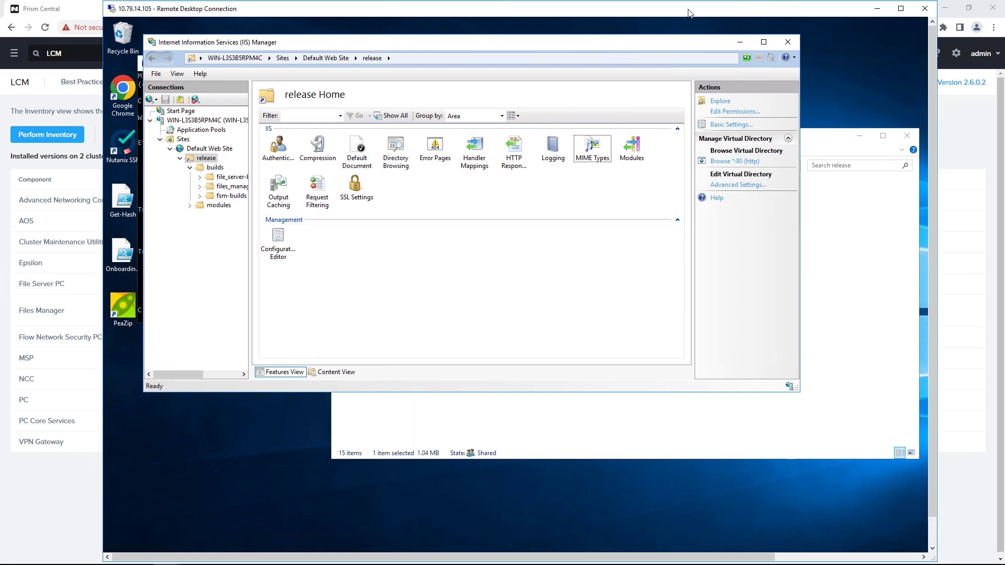
Switch to the browser and review the Files Core downloads on the Nutanix support portal, highlighting Files Upgrade version 4.3.0.
click(877, 9)
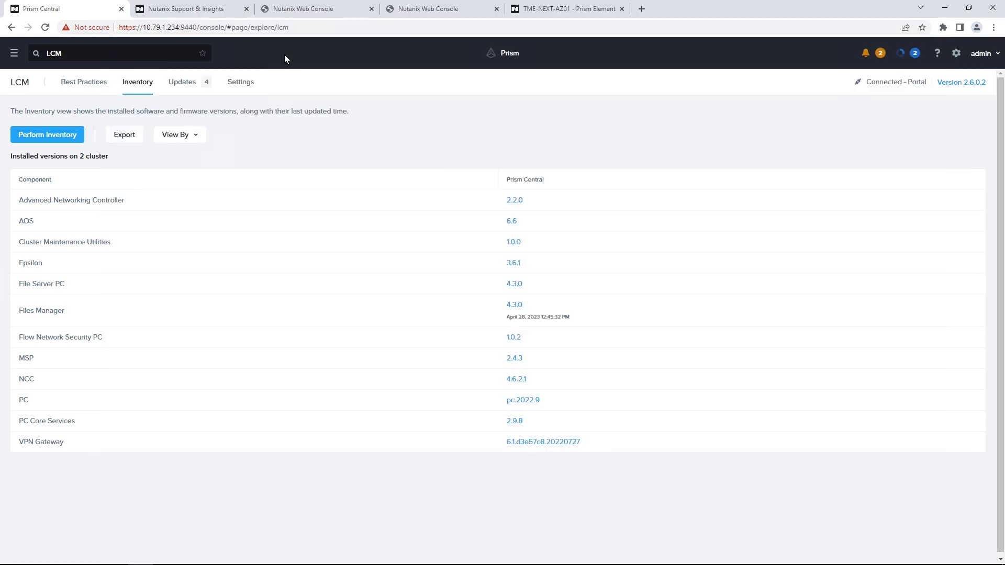
click(204, 9)
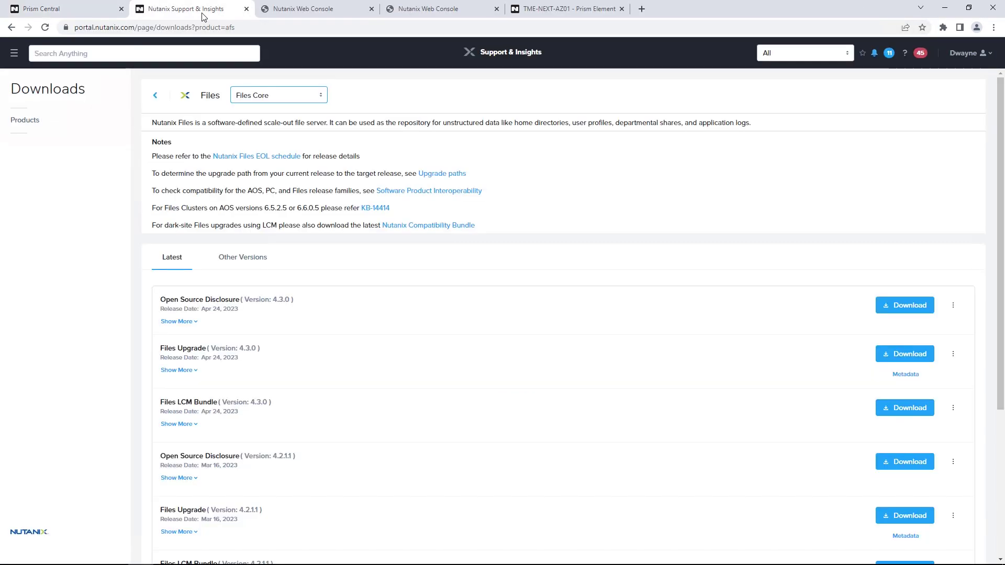
click(290, 93)
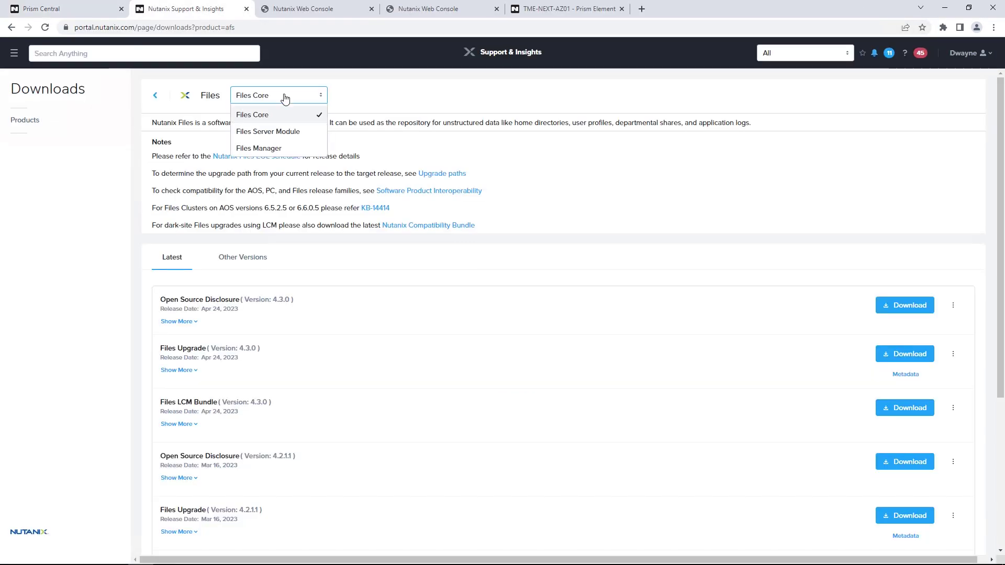
click(264, 120)
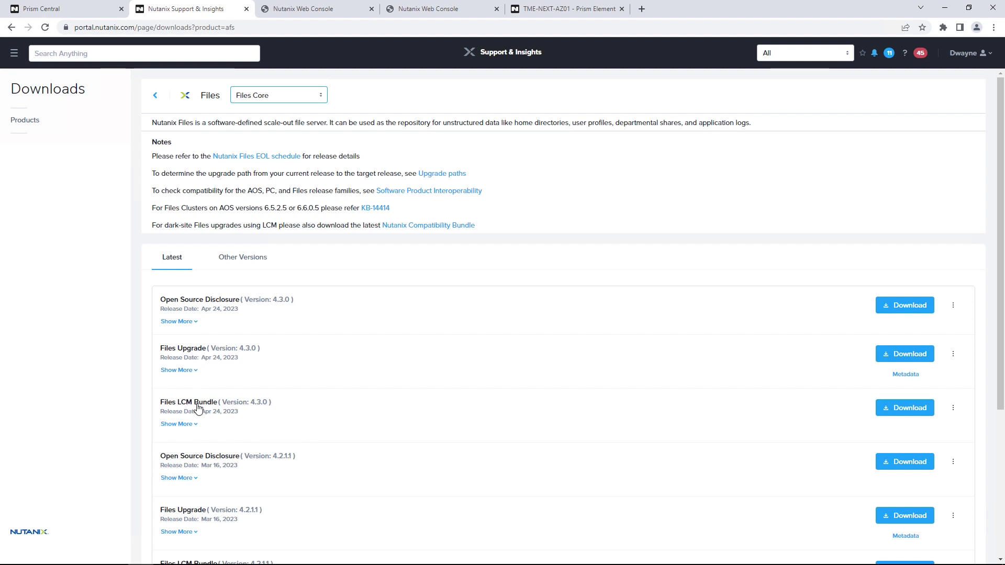
drag(262, 350, 149, 347)
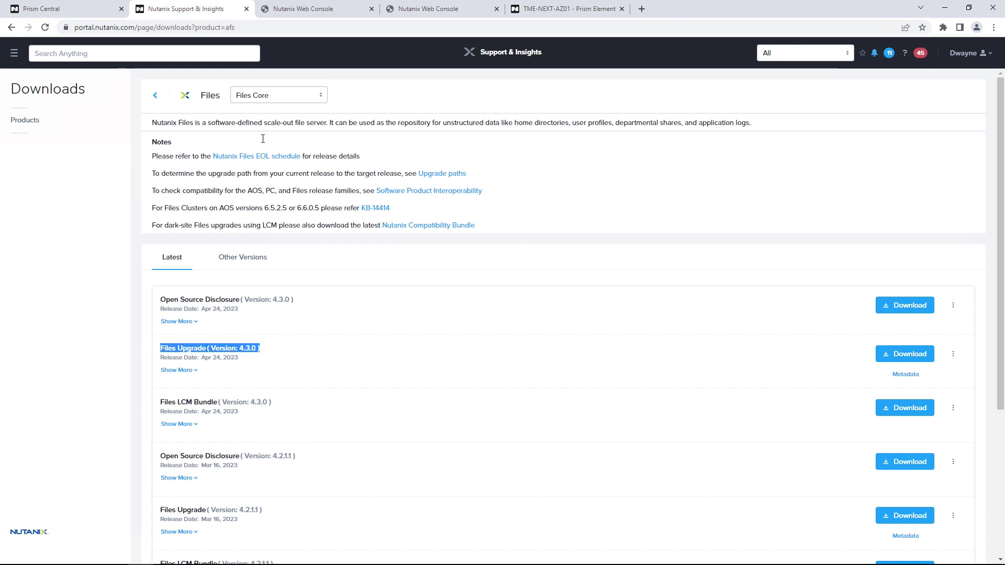
Review the portal's download lists for Files Server Module and Files Manager.
click(263, 98)
click(255, 135)
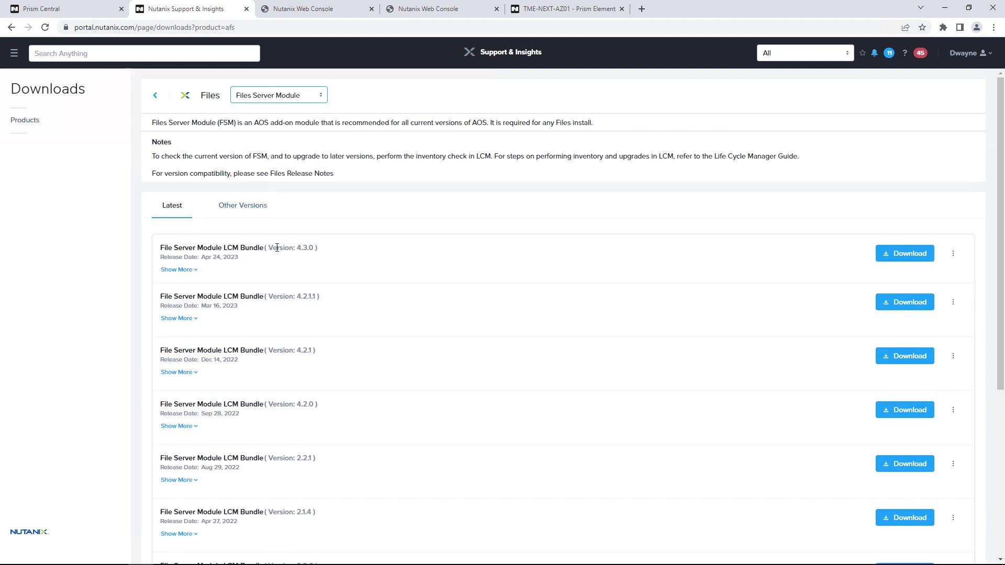
click(303, 102)
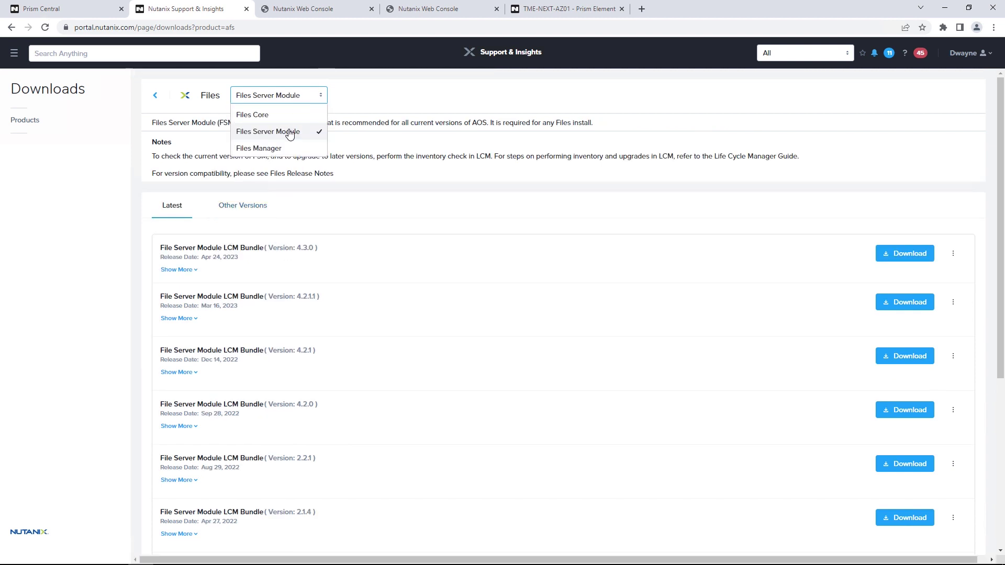
click(275, 151)
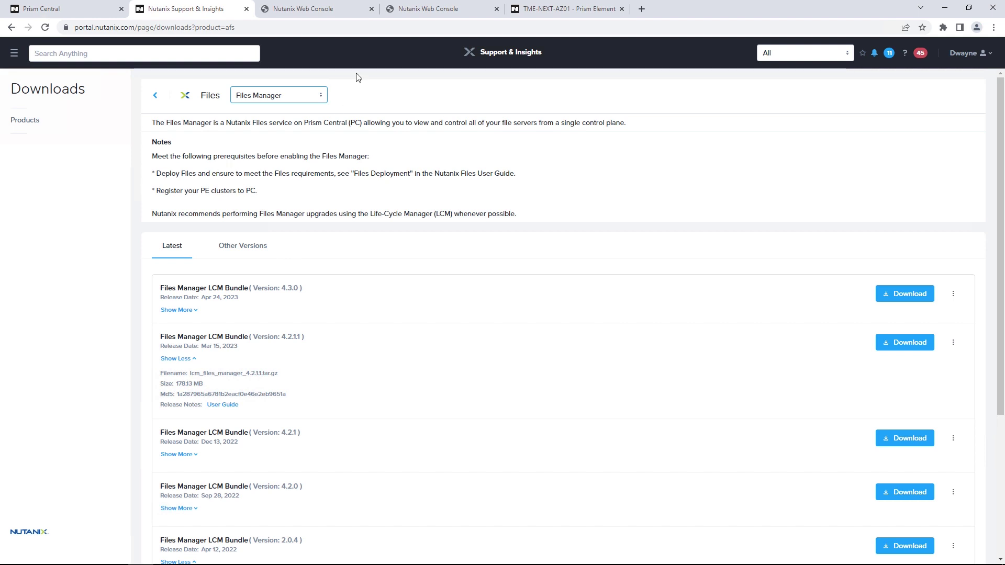
click(322, 7)
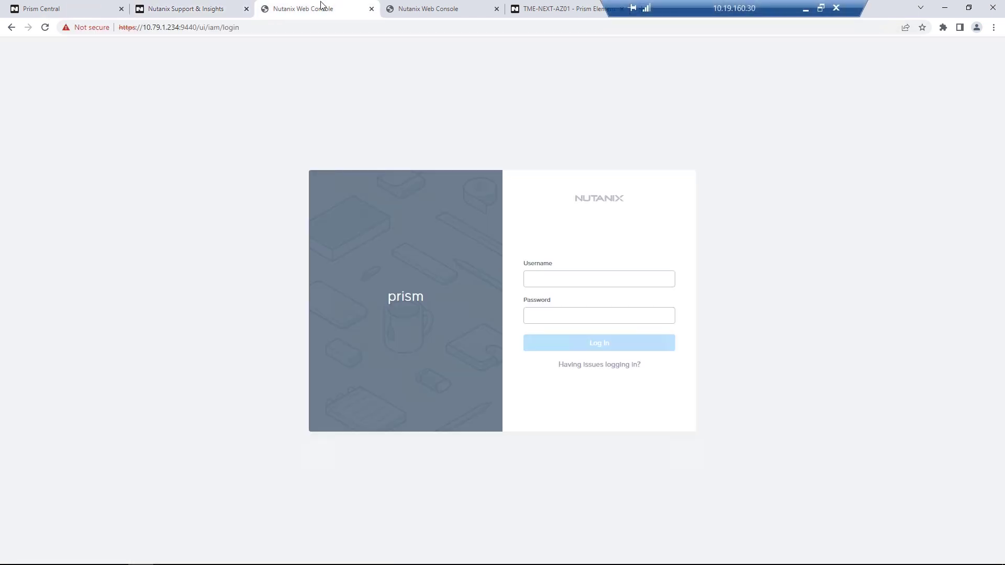
click(57, 8)
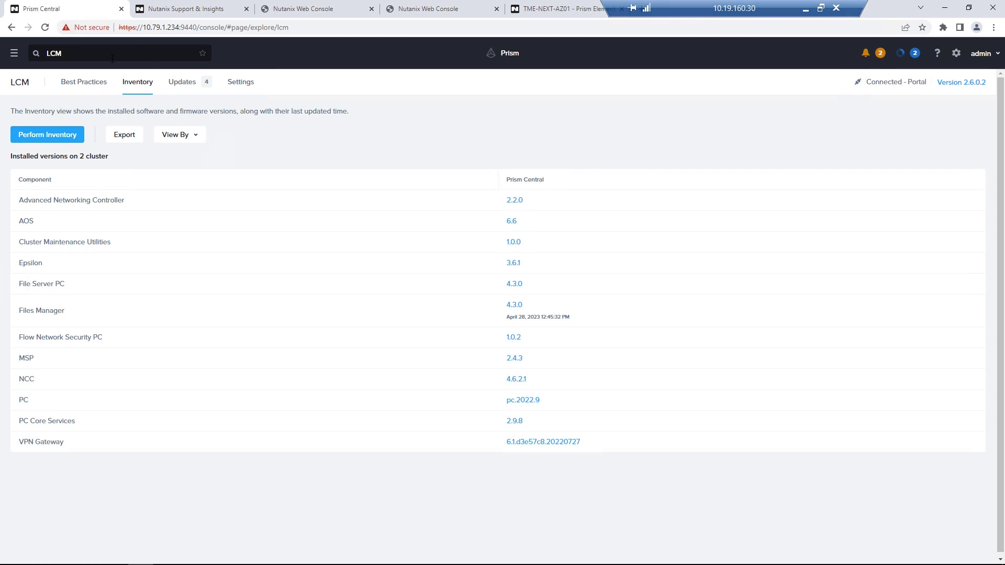
click(233, 86)
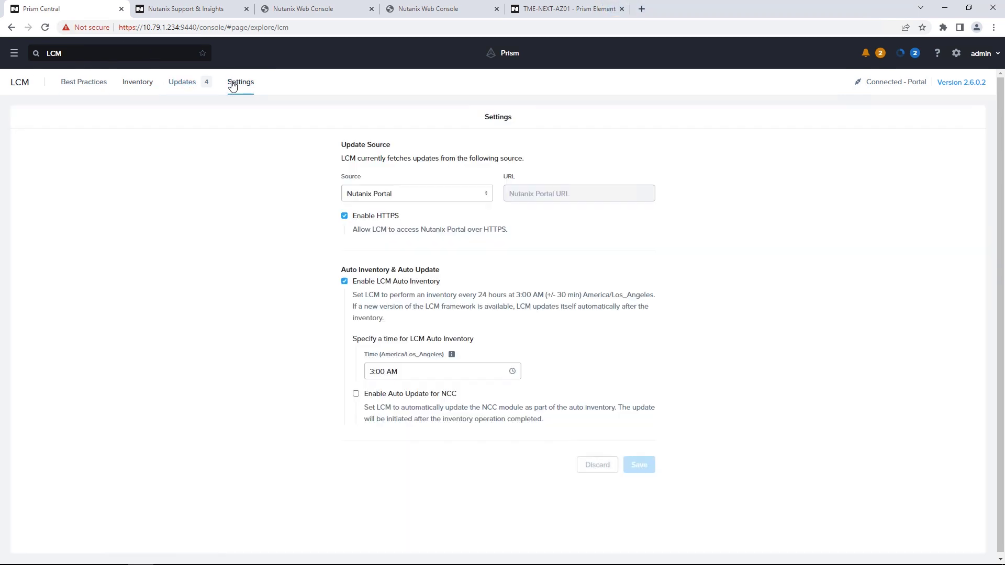
click(409, 194)
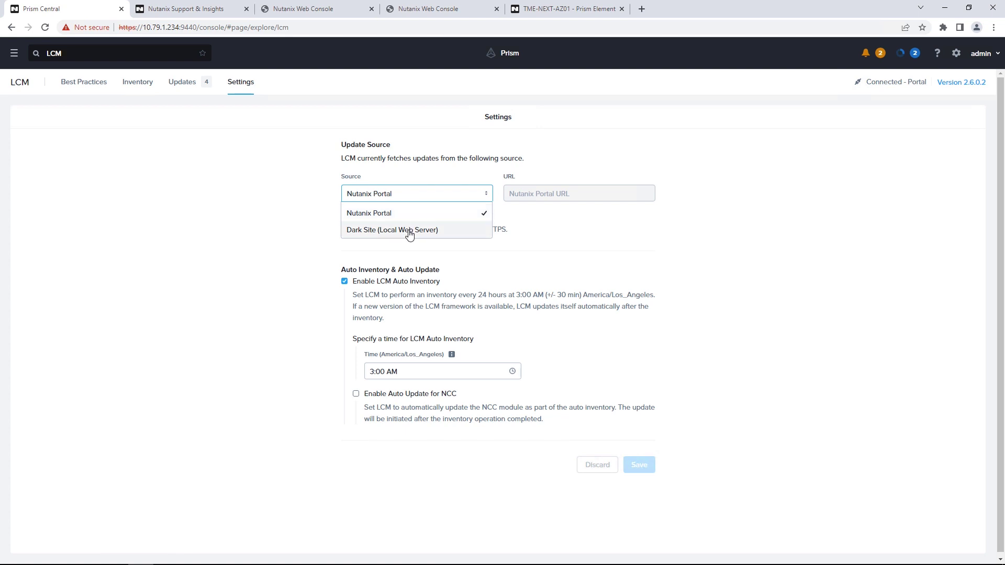
click(409, 231)
click(527, 192)
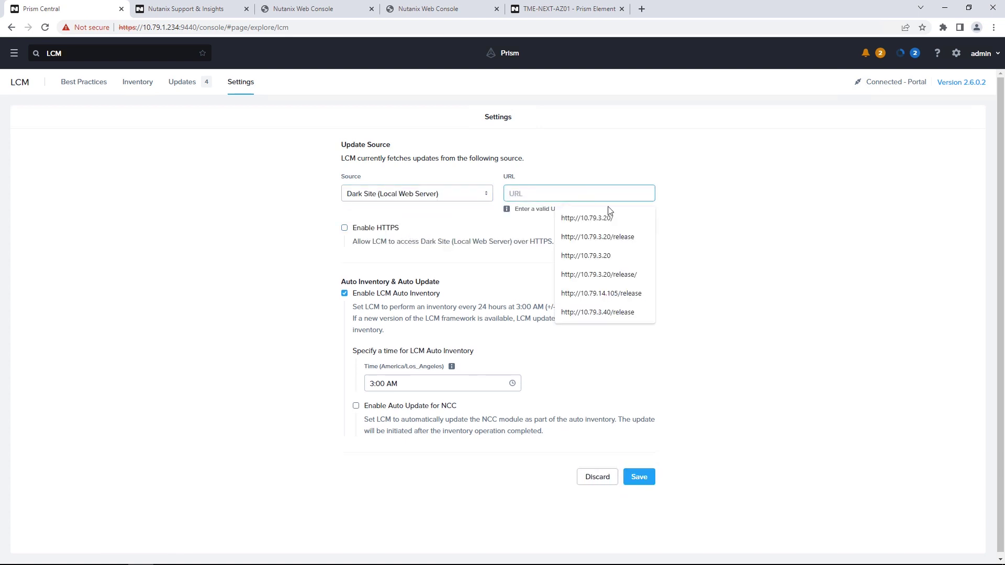
click(603, 302)
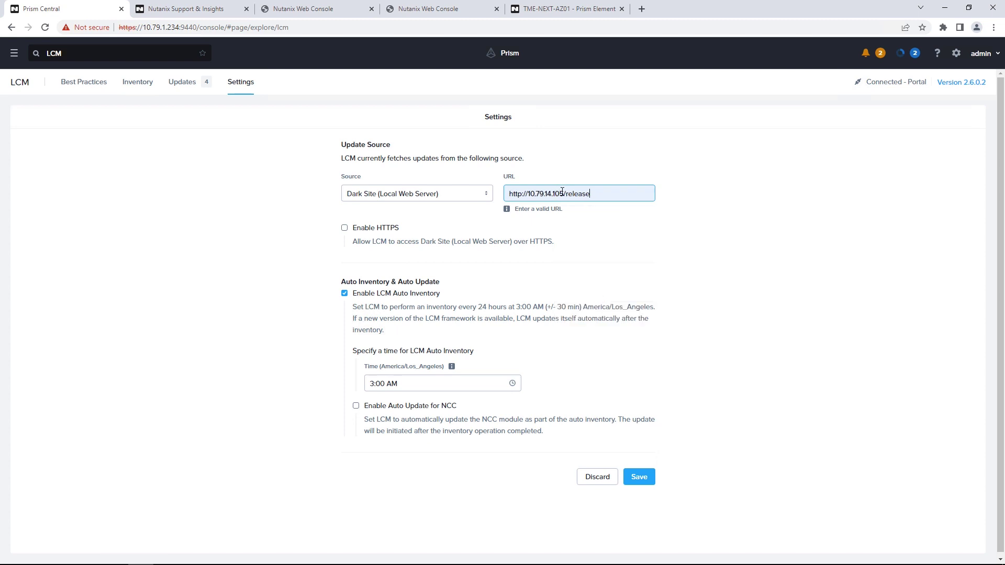
drag(560, 193, 526, 192)
Review the LCM inventory and the available software updates in Prism Central.
click(135, 86)
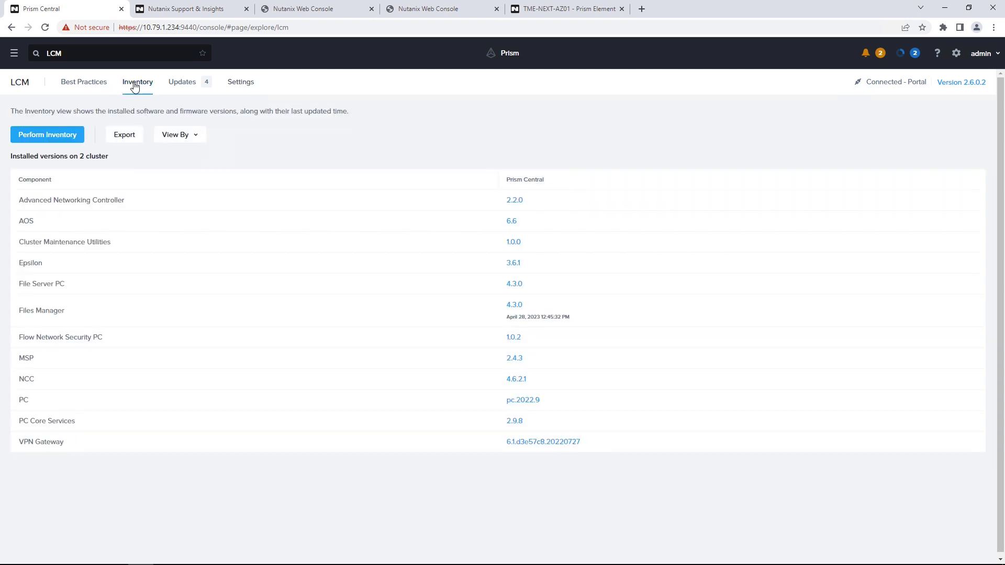
click(176, 88)
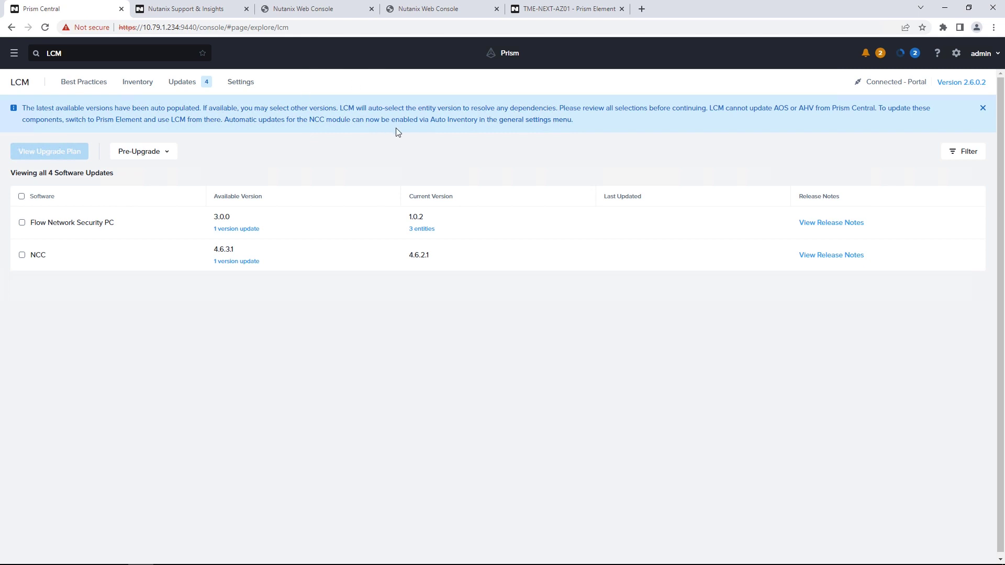
Switch to Prism Element for TME-NEXT-AZ01 and examine the dark site URL in its LCM settings.
click(571, 14)
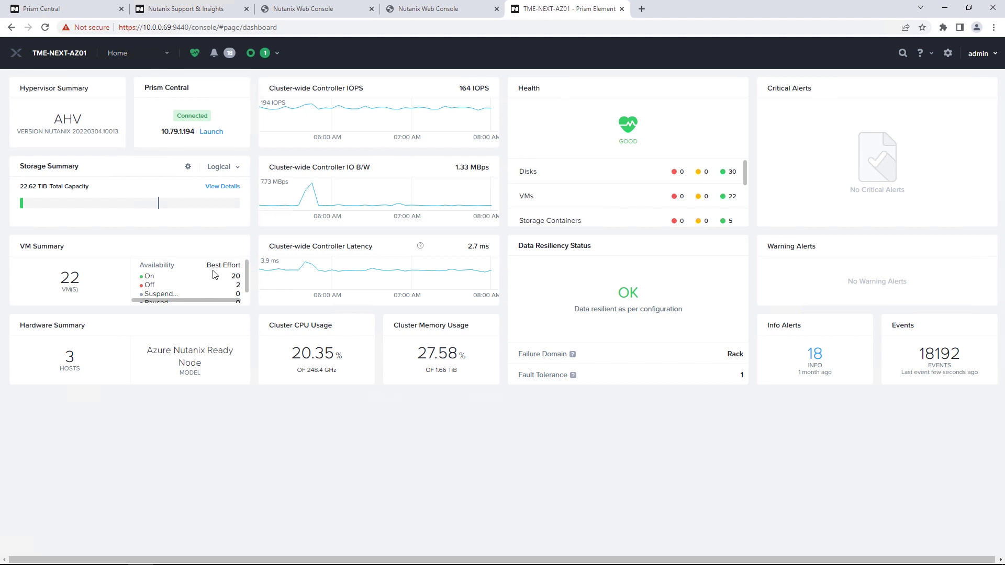
click(167, 61)
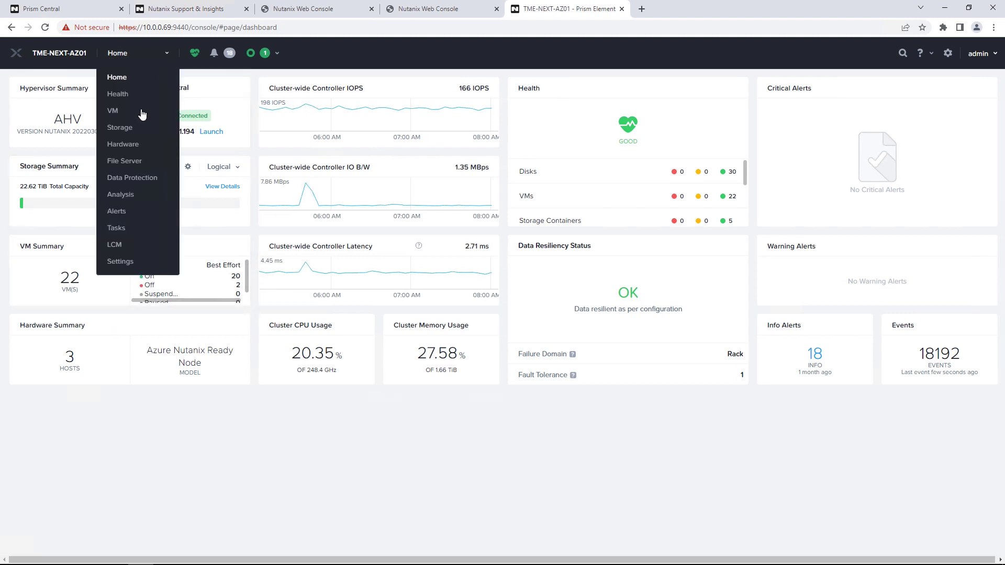
click(122, 246)
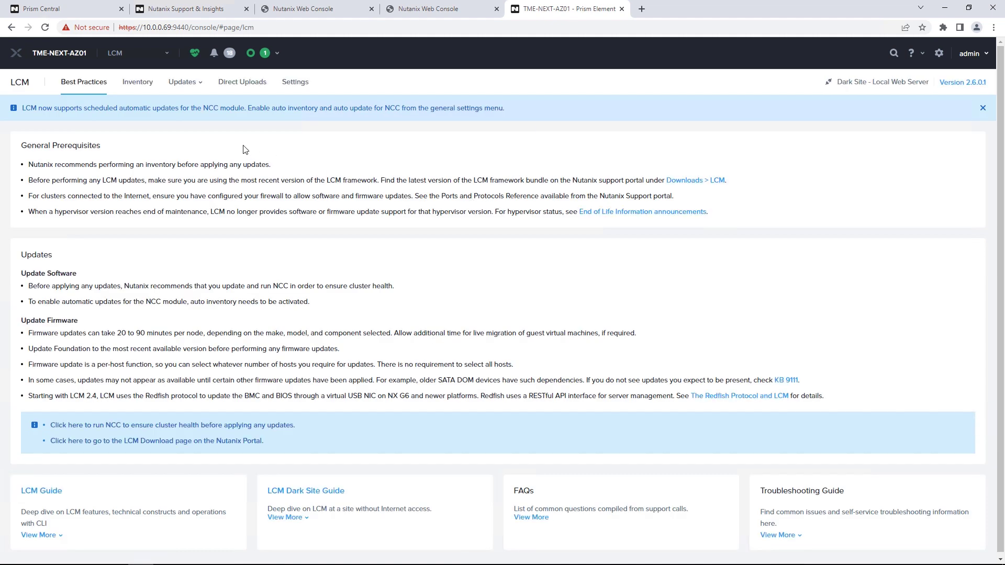
click(303, 85)
drag(584, 195, 450, 193)
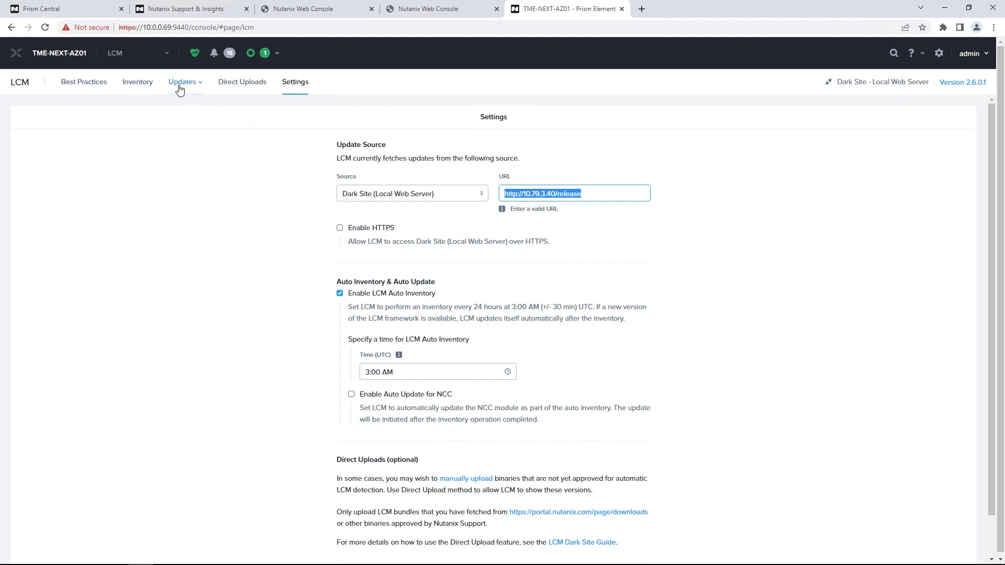
Review the LCM inventory and the software updates of the TME-NEXT-AZ01 cluster.
click(149, 86)
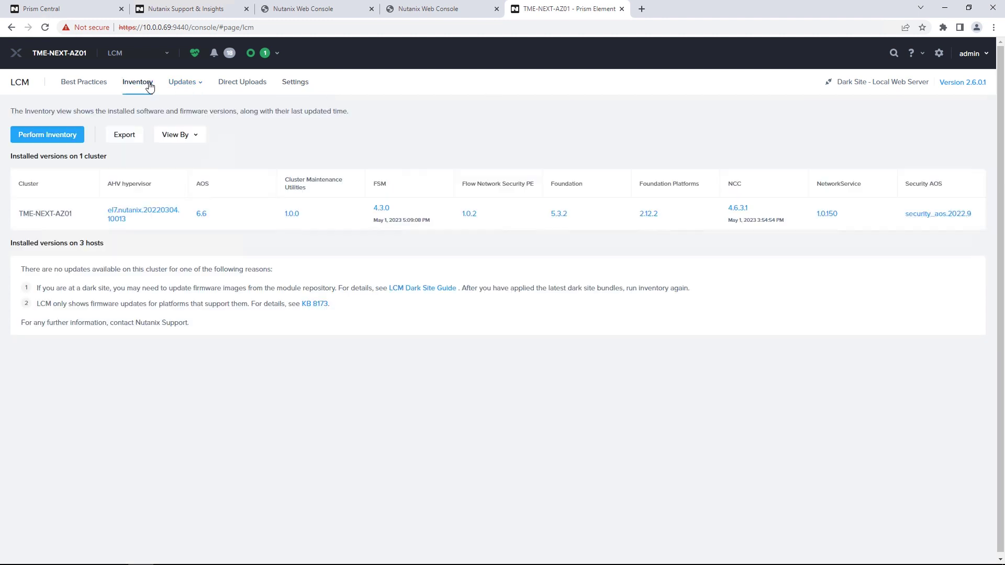
click(188, 85)
click(184, 104)
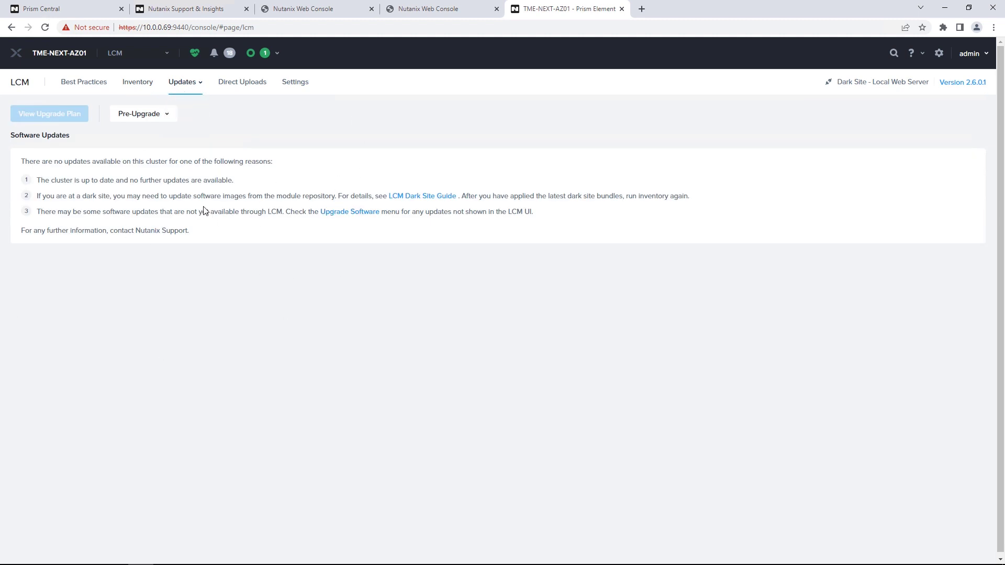
Examine the compatible File Server versions and the binary upload option in the cluster's Upgrade Software settings.
click(171, 54)
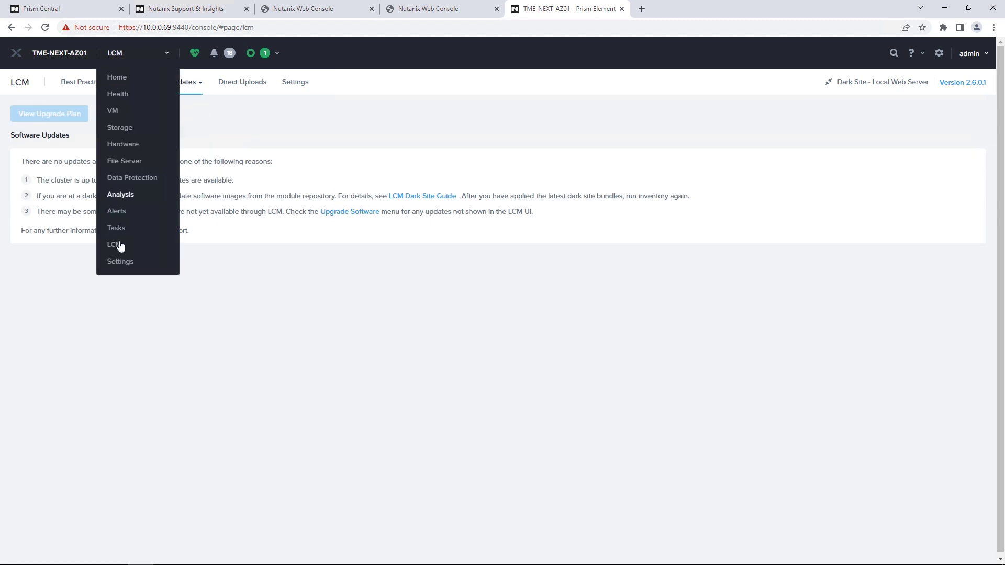
click(122, 263)
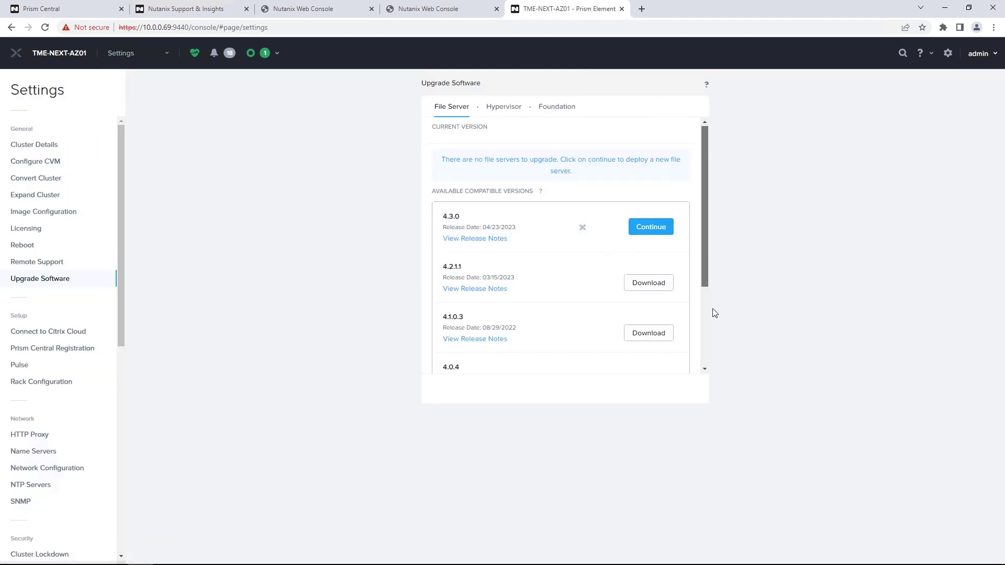
scroll(665, 337, down, 3)
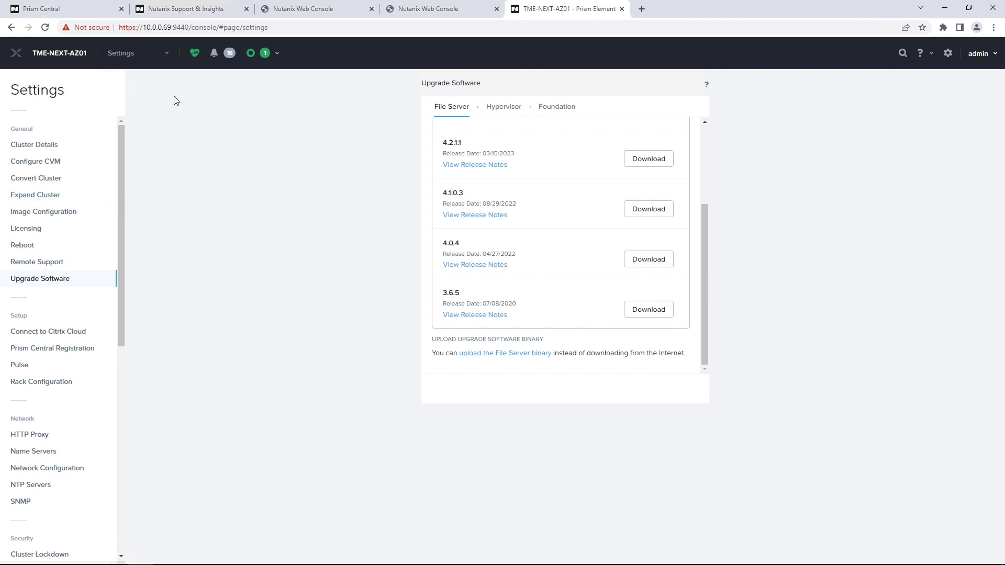
Switch to Prism Central and examine the IIS-PROD virtual machine's private address in the Floating IPs list.
click(351, 12)
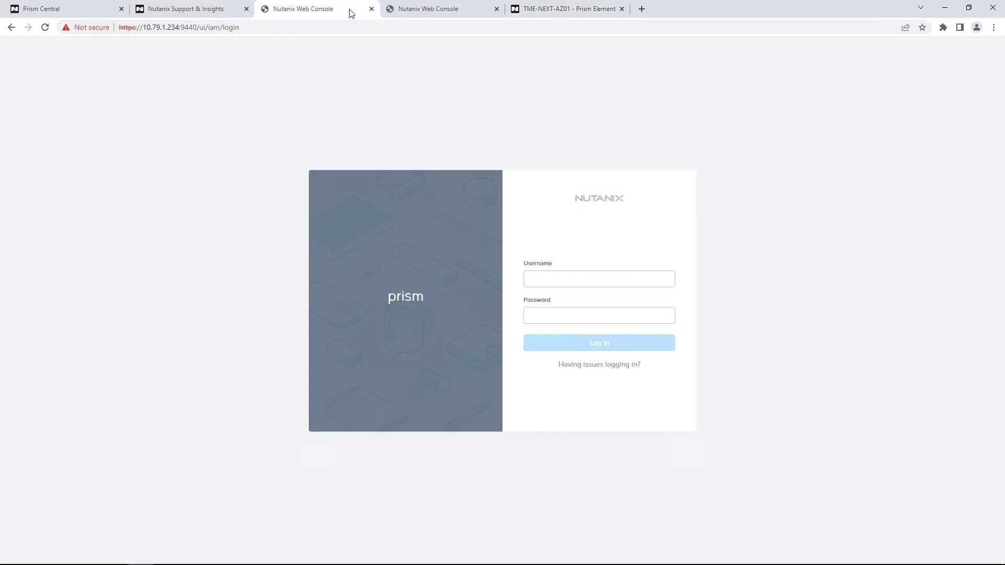
click(56, 10)
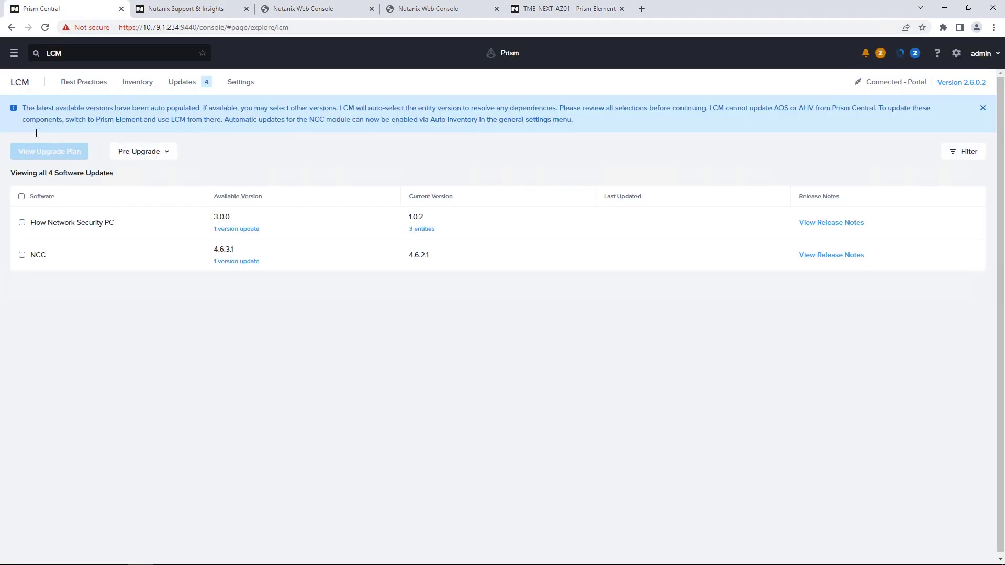
click(14, 54)
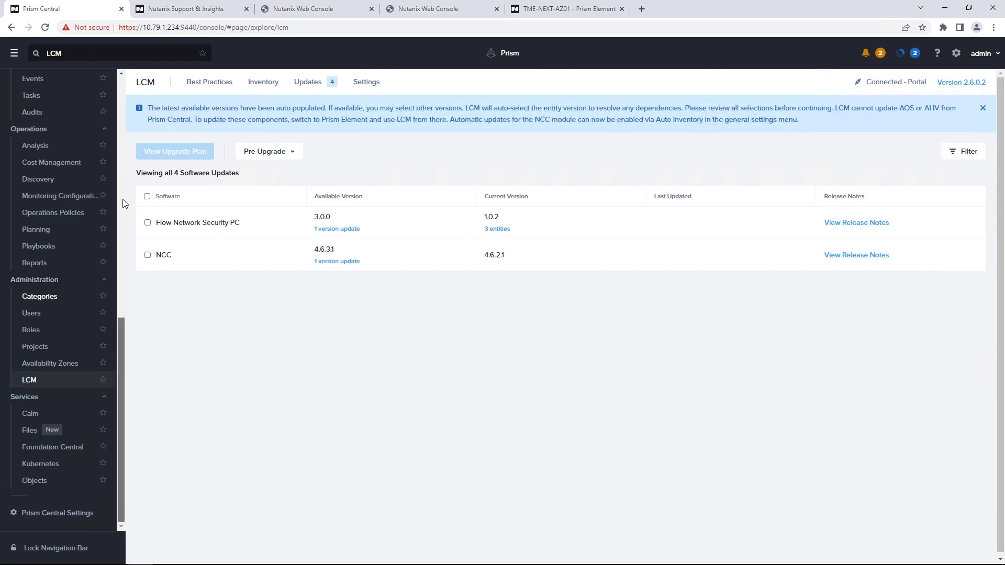
scroll(118, 139, up, 9)
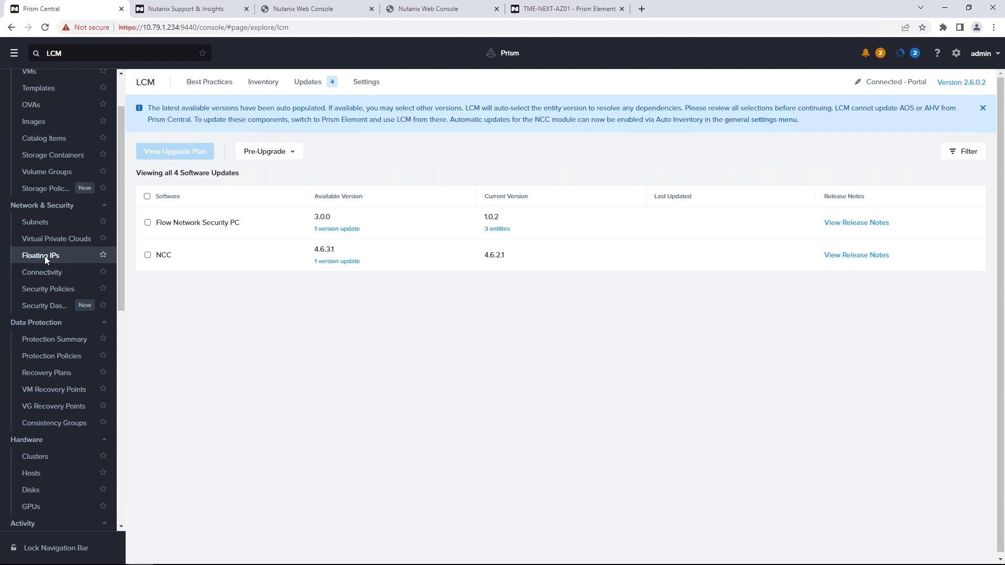
click(45, 256)
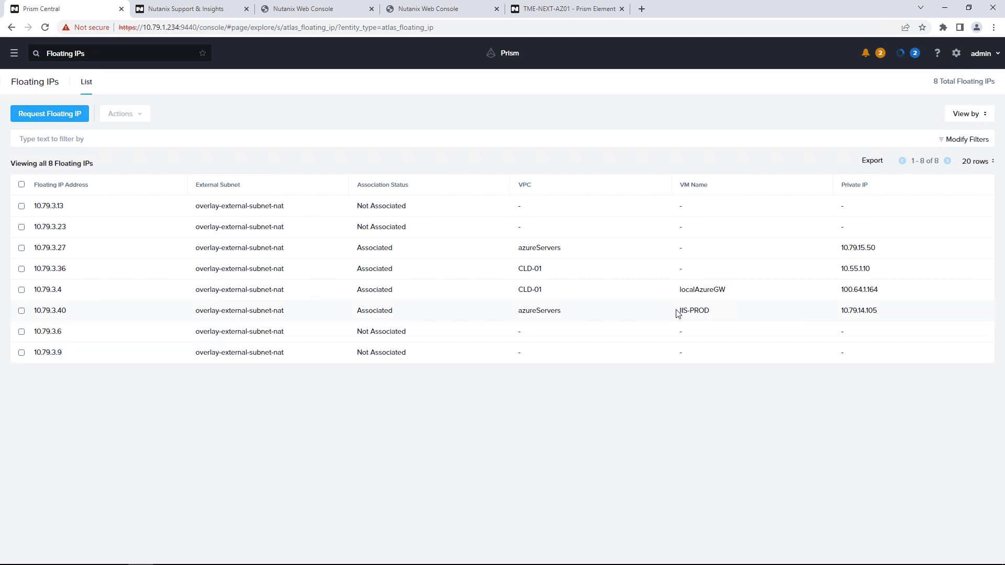
drag(682, 312, 913, 312)
Switch to the Azure portal and examine the inbound and outbound port rules of the FGW_B7CF20F35F46_Node_B0CB6A21B5DE virtual machine's external network interface.
click(945, 9)
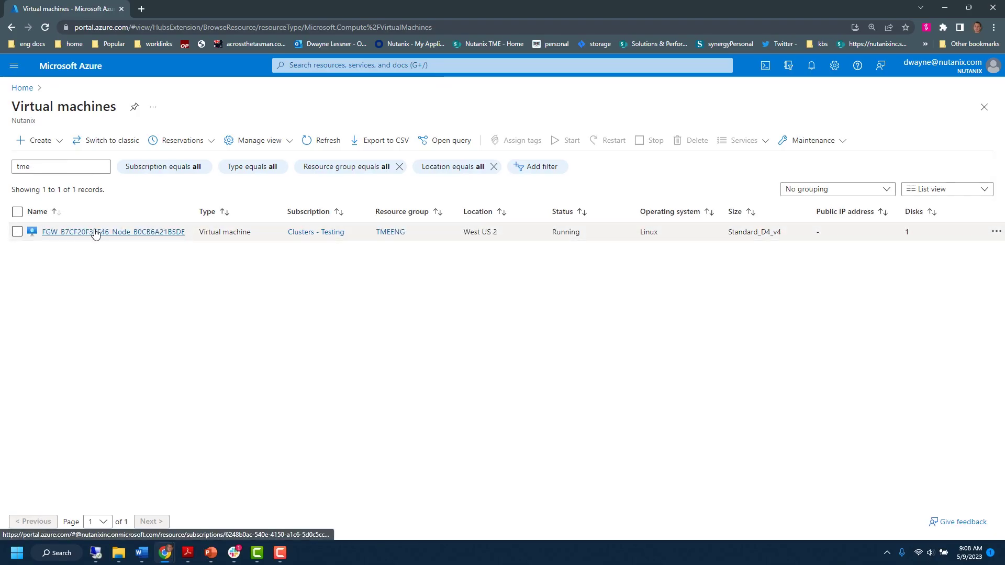
click(94, 231)
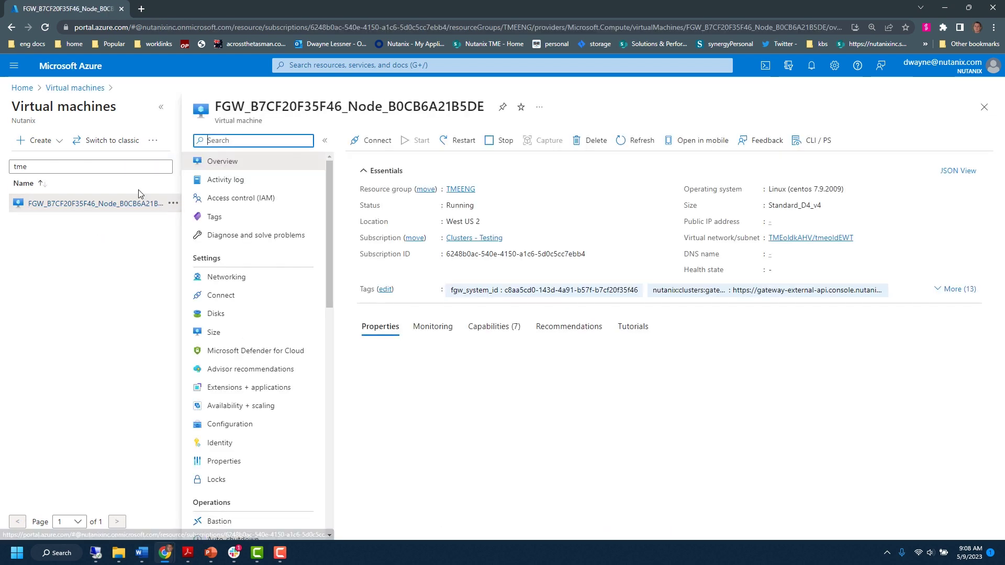
click(247, 278)
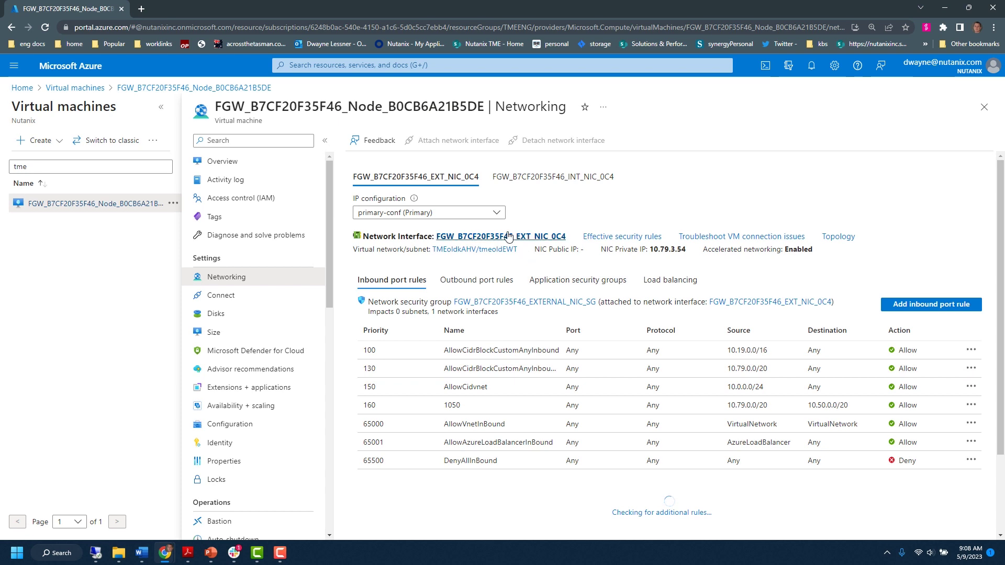
click(456, 281)
click(392, 281)
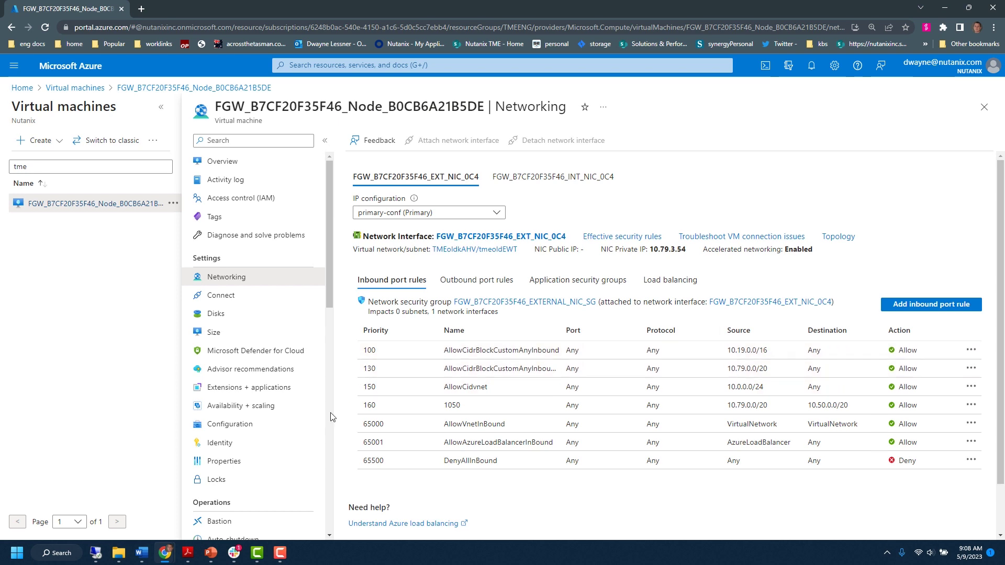
Return to Prism Central and examine the subnets and routes of the CLD-01 virtual private cloud.
click(95, 552)
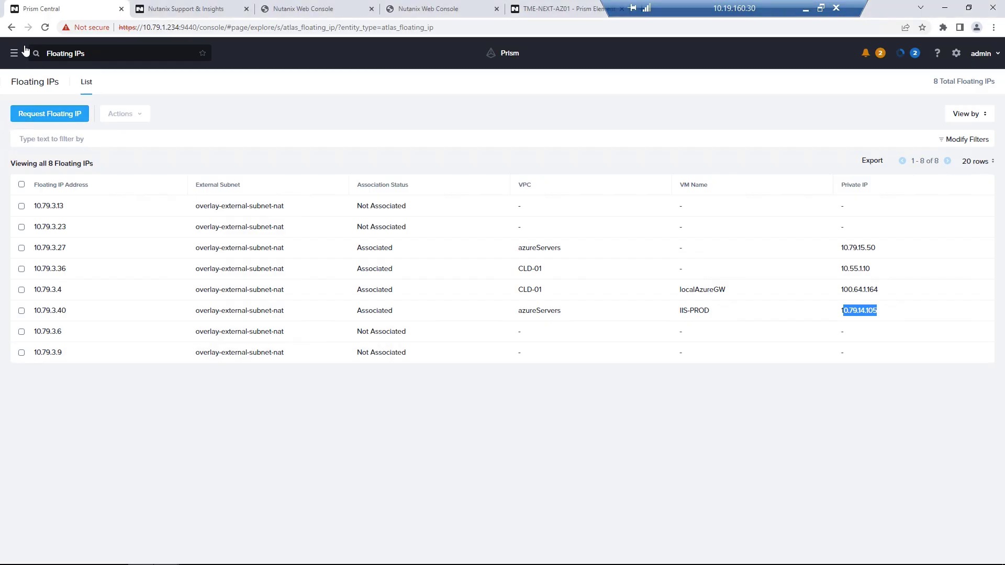
click(14, 54)
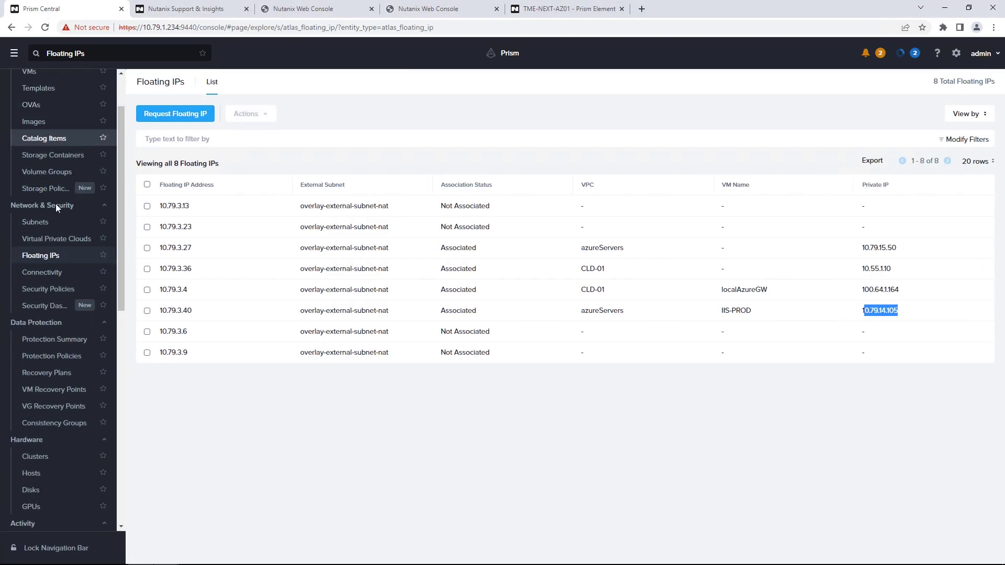
click(56, 239)
click(59, 249)
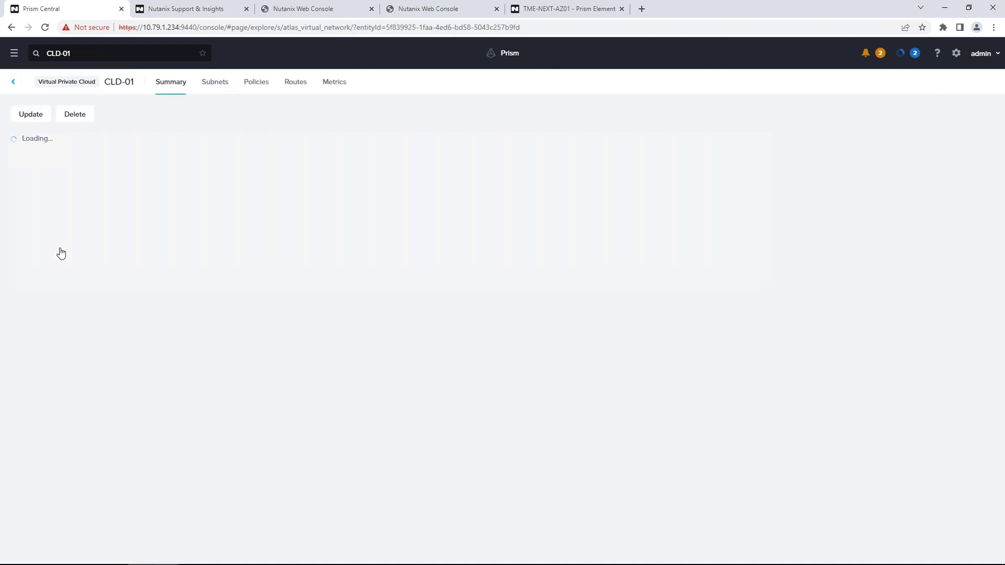
click(210, 83)
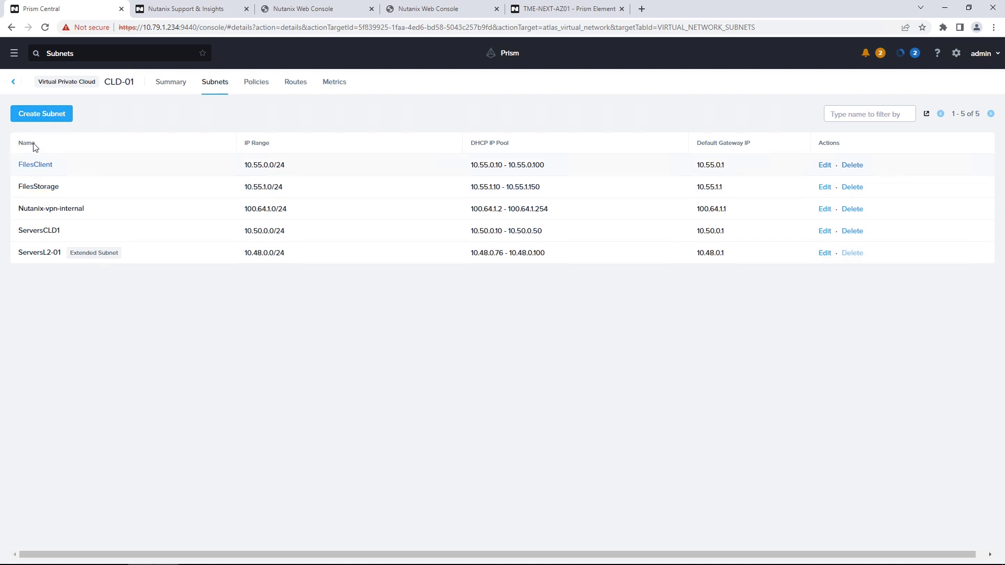
click(295, 82)
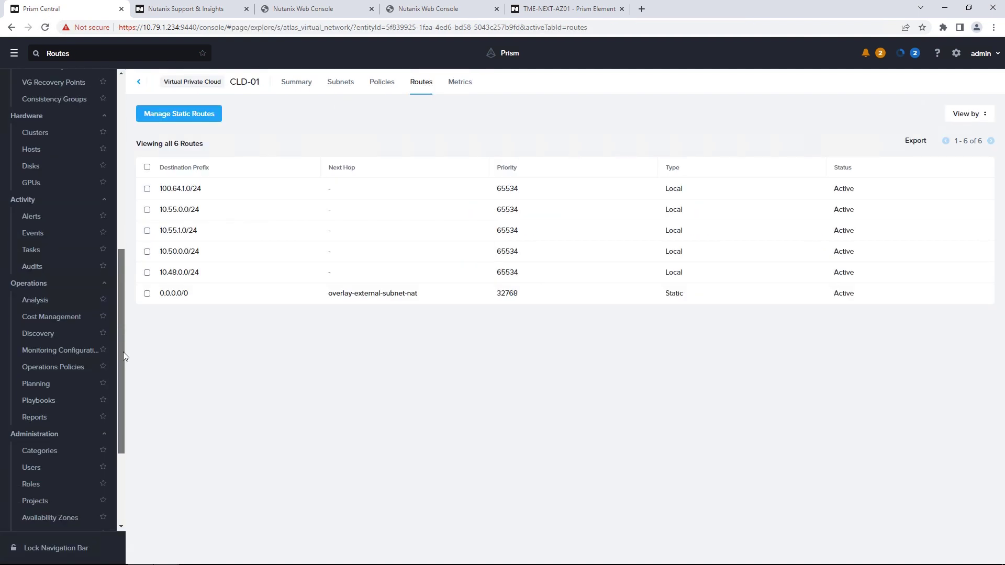
Start creating a new file server in Files on cluster TME-NEXT-AZ01 with file server version 4.3.0.
drag(124, 352, 123, 436)
click(27, 430)
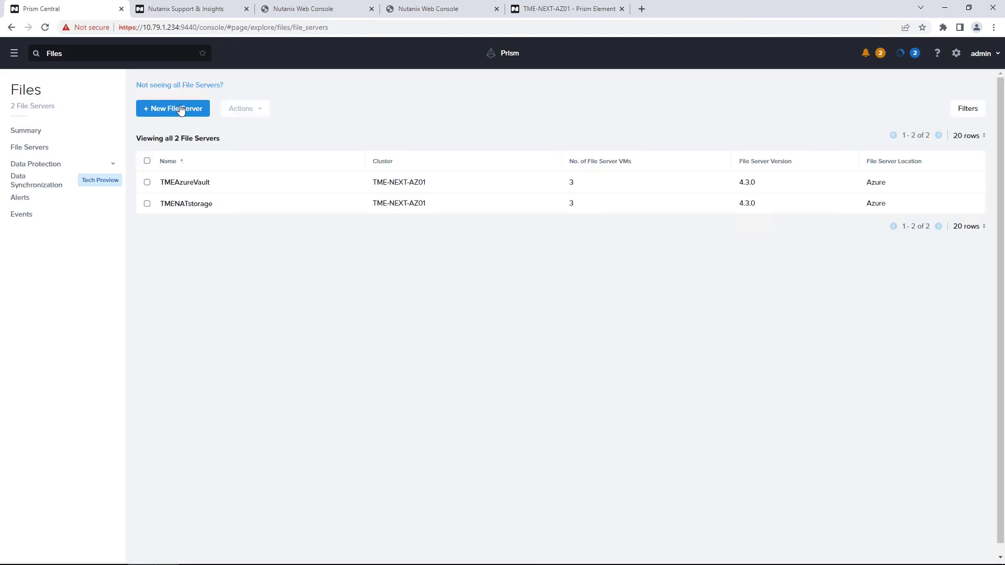
click(178, 107)
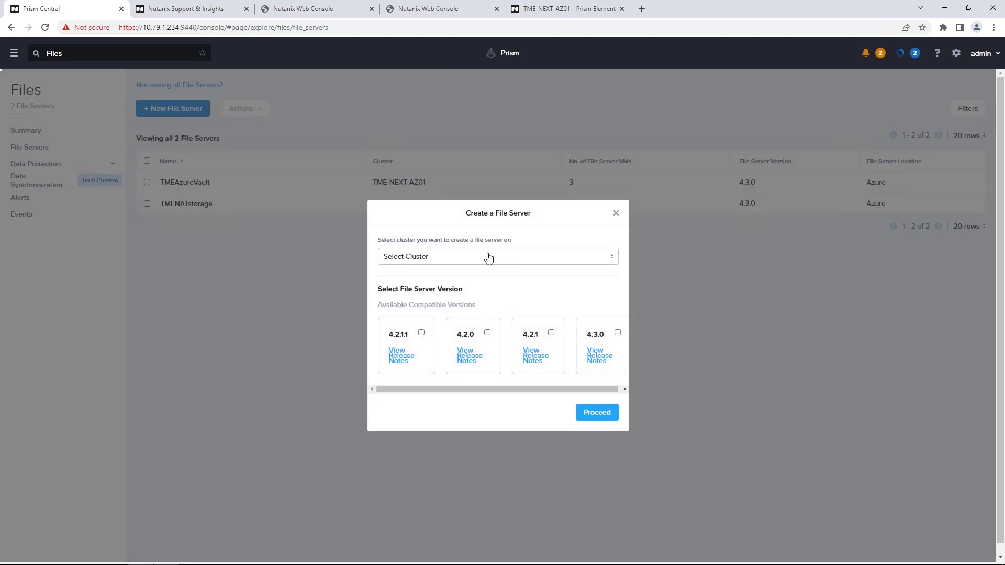
click(487, 258)
click(475, 280)
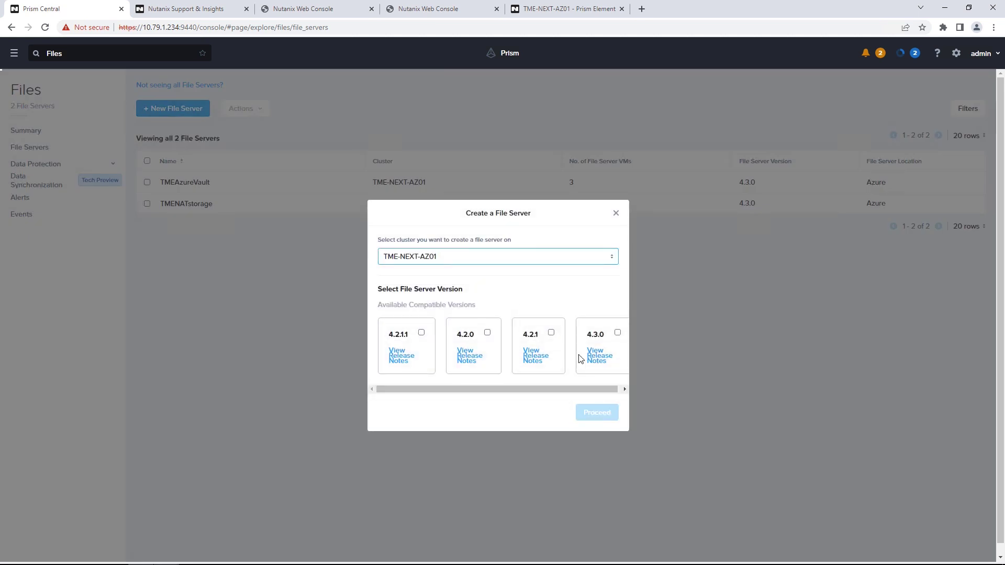
click(617, 333)
click(618, 333)
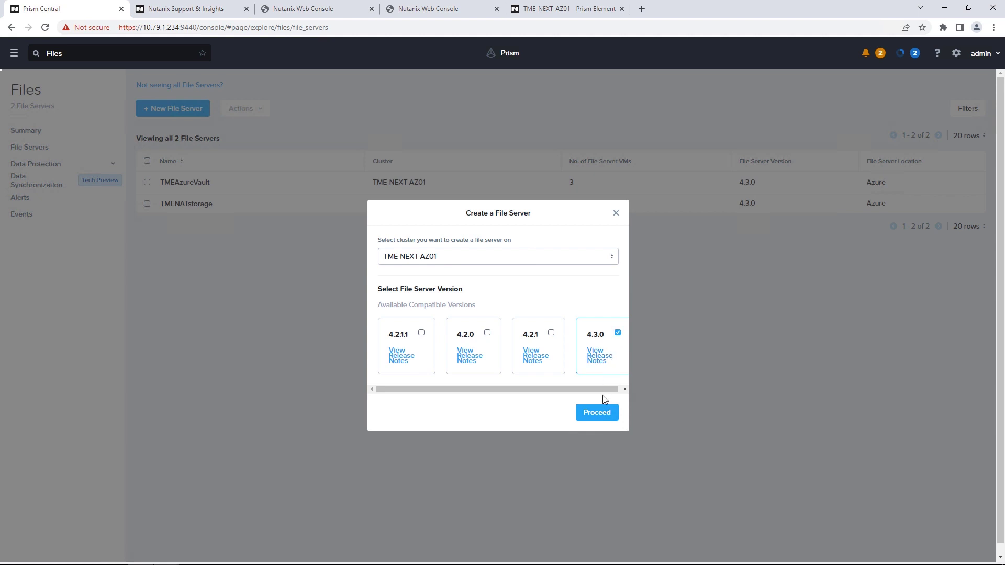
click(598, 413)
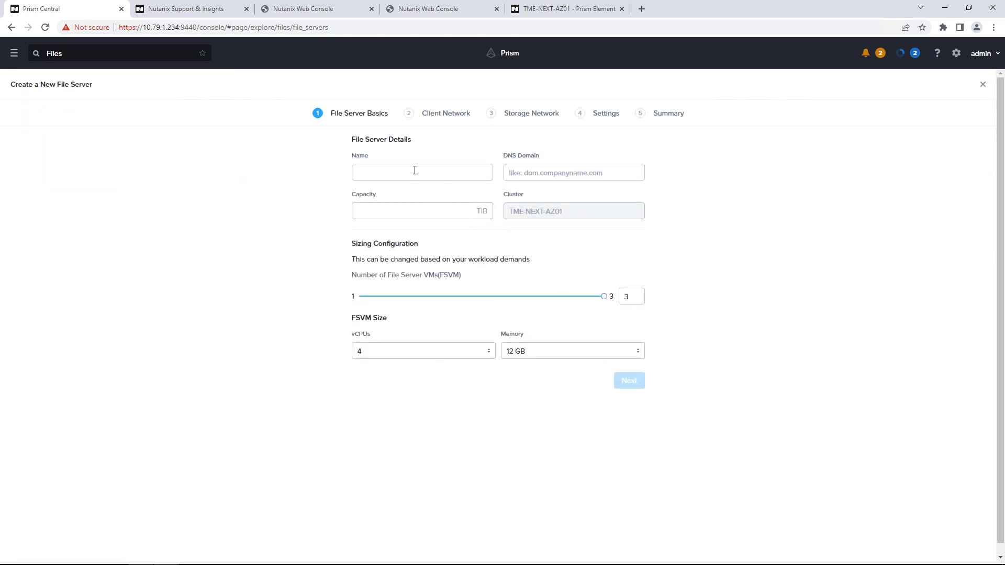
Name the file server azuredemofiles, with DNS domain cloudad.biz and a capacity of 10 TiB.
click(414, 171)
text(azuredemofiles)
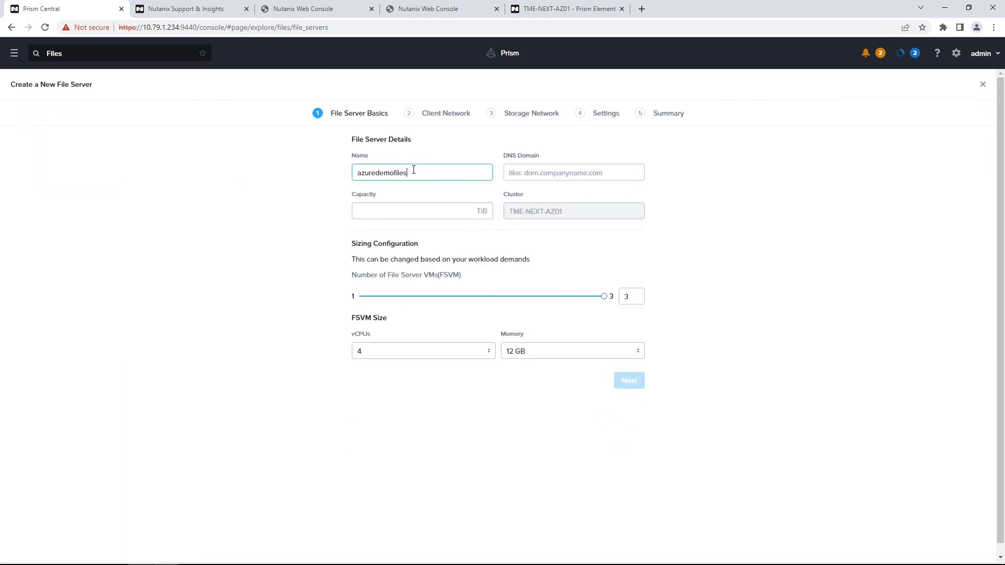
click(583, 173)
text(cloudad.biz)
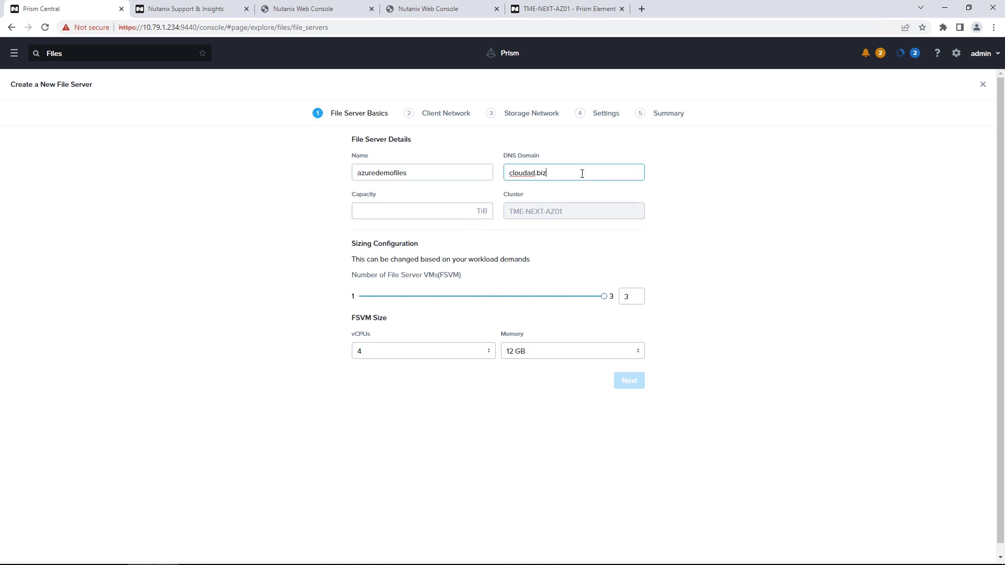
click(437, 209)
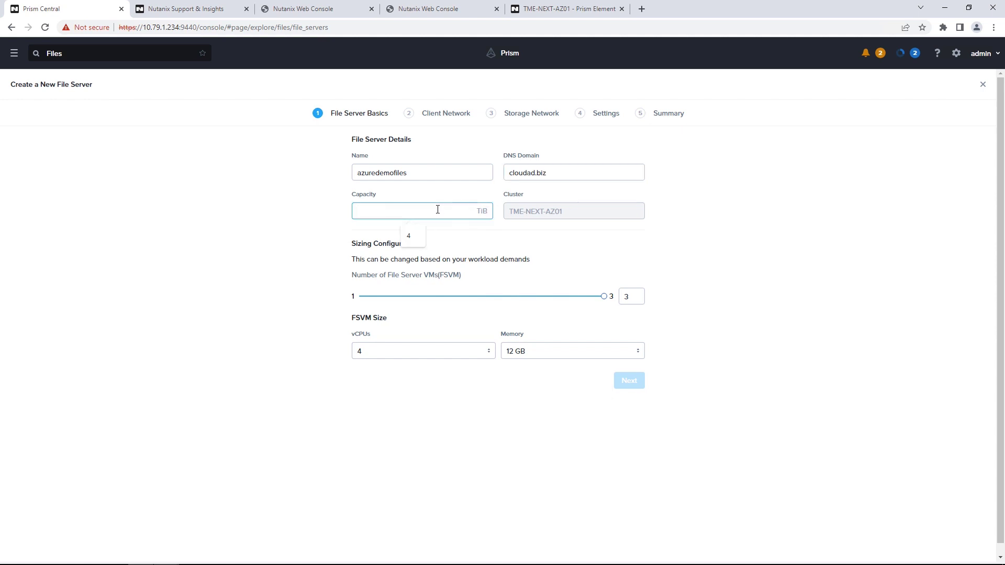
text(10)
click(635, 384)
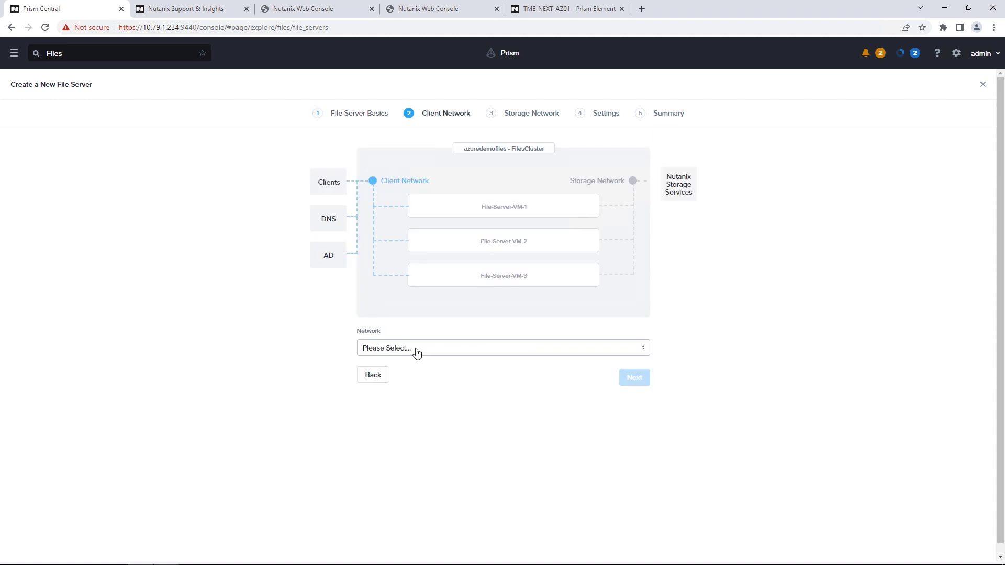
Assign FilesClient as the file server's client network and FilesStorage as its storage network.
click(417, 355)
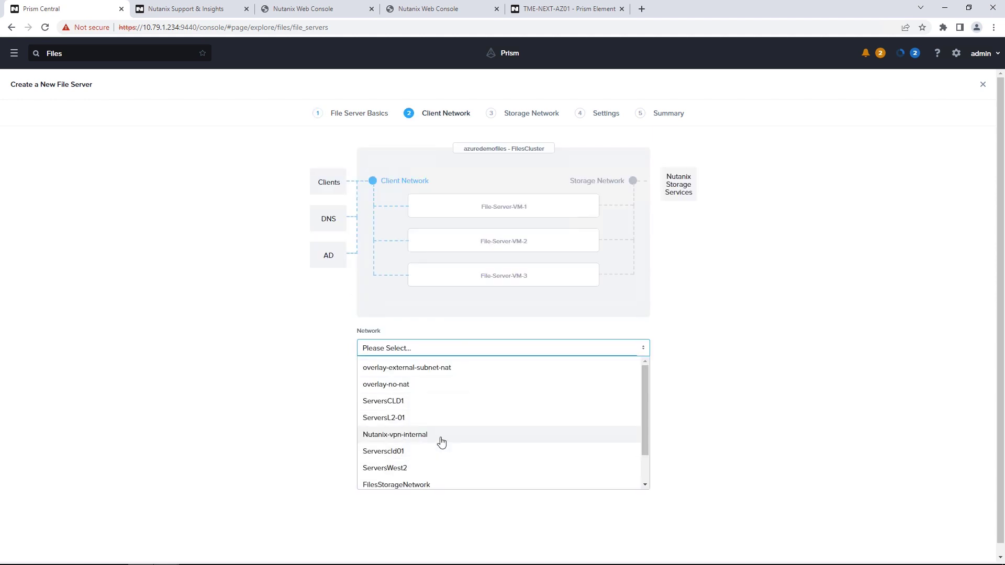
scroll(442, 443, down, 1)
click(485, 466)
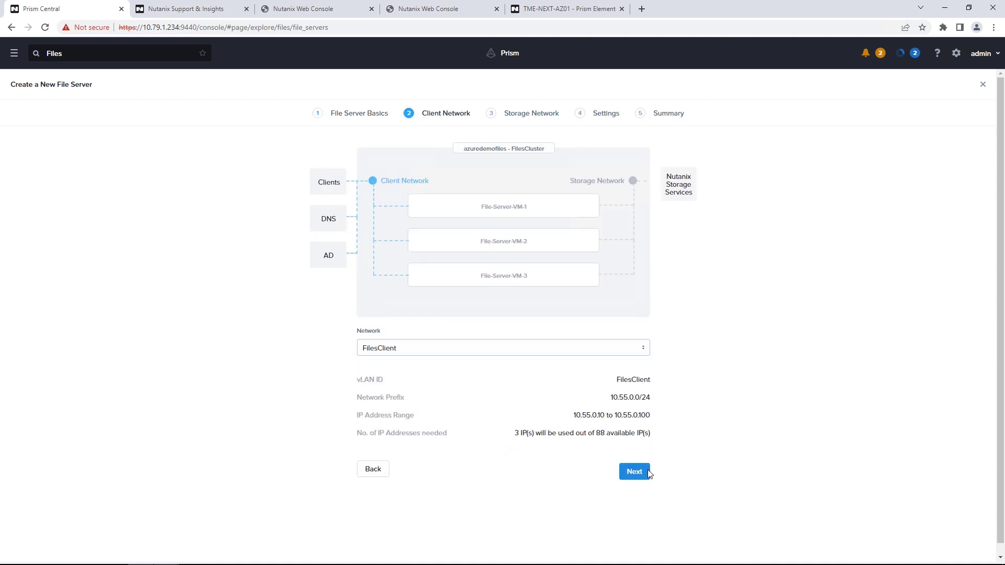
click(632, 475)
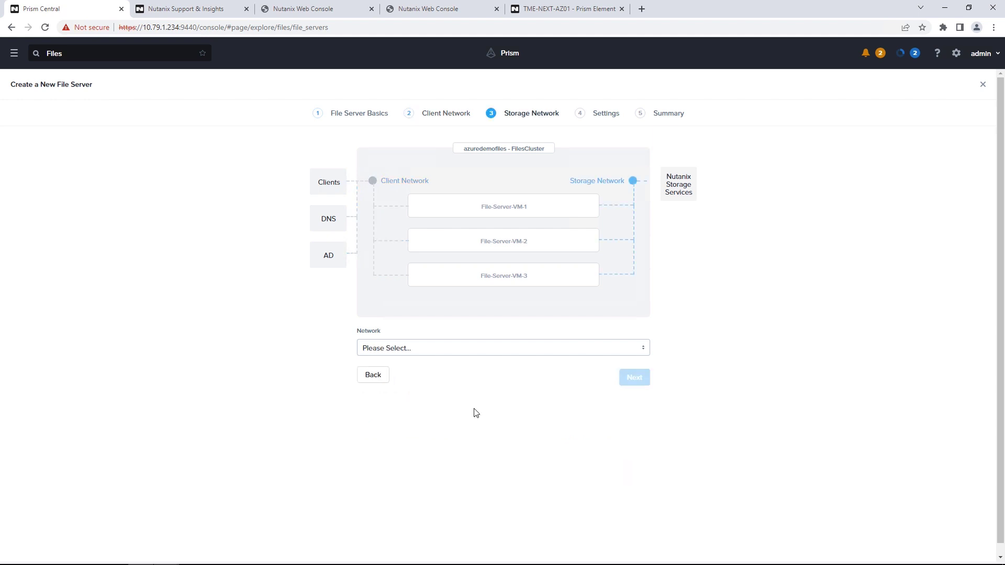
click(415, 356)
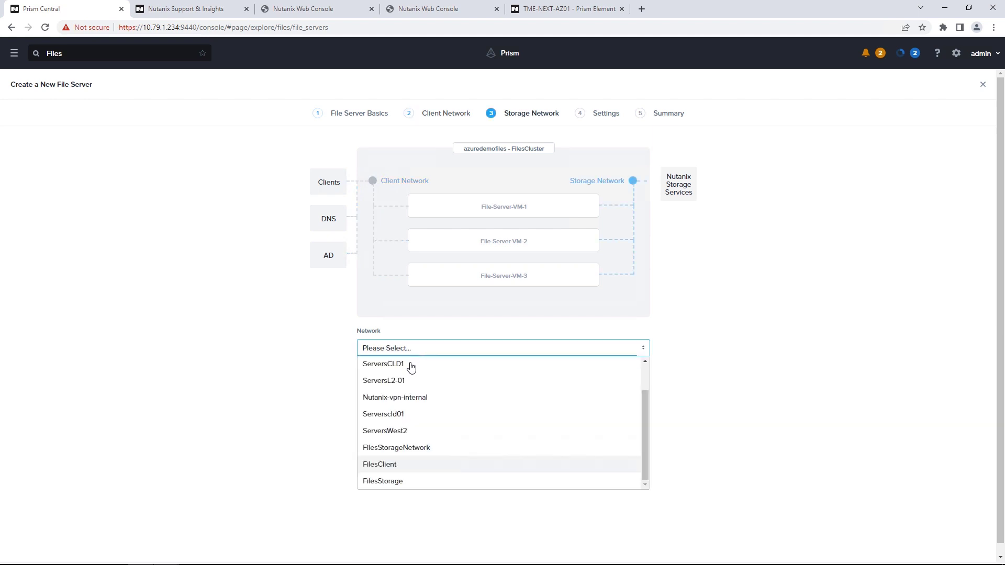
click(388, 482)
click(635, 476)
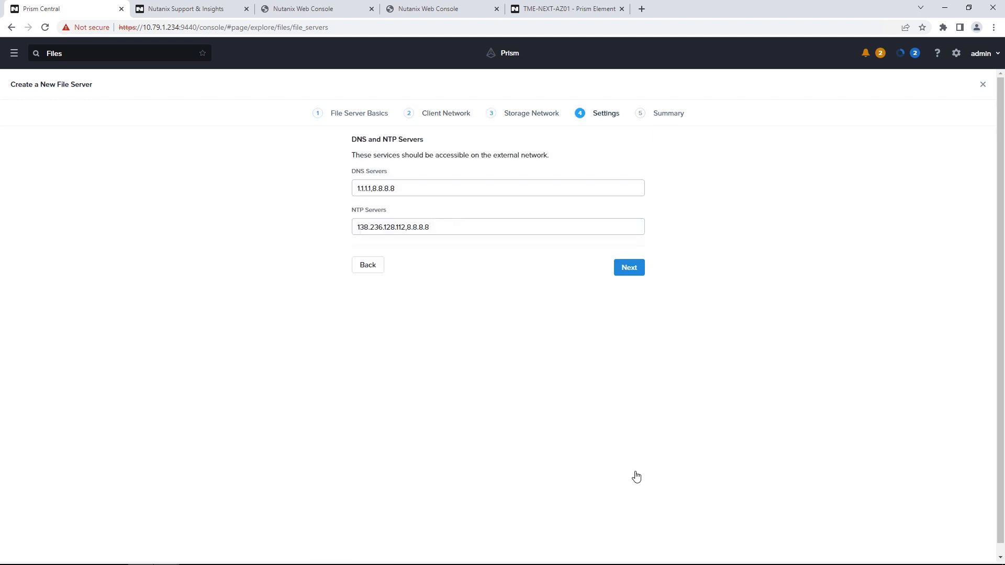
Add 10.19.160.35 as the first DNS server, keep the NTP servers, and deploy the file server.
click(358, 187)
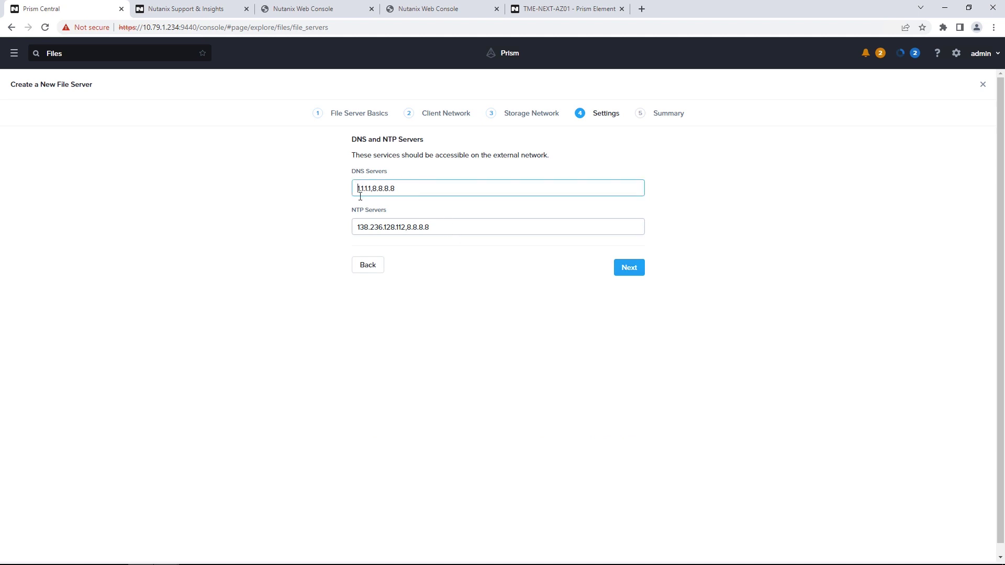
text(10.19.160)
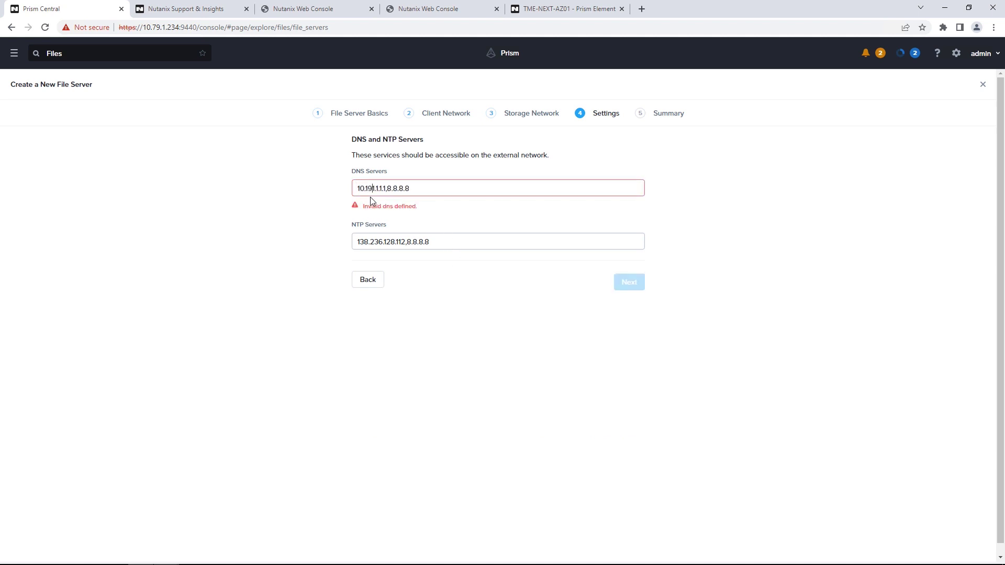
text(.35,)
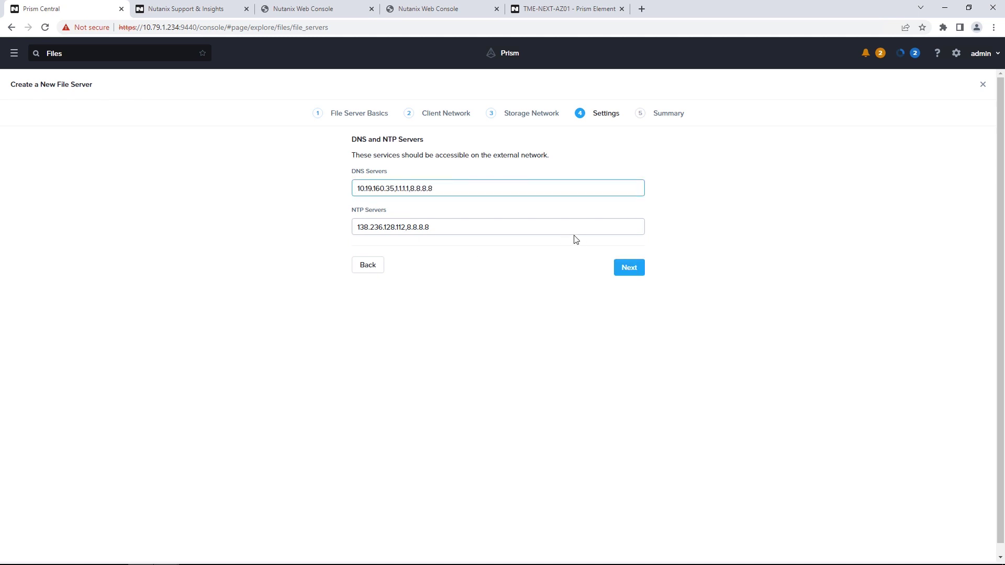
click(619, 269)
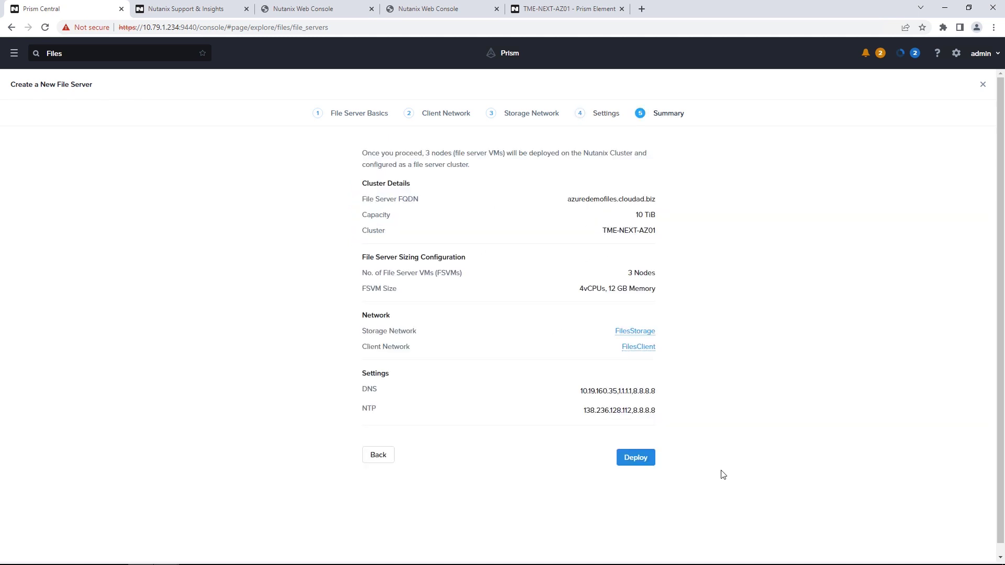
click(644, 464)
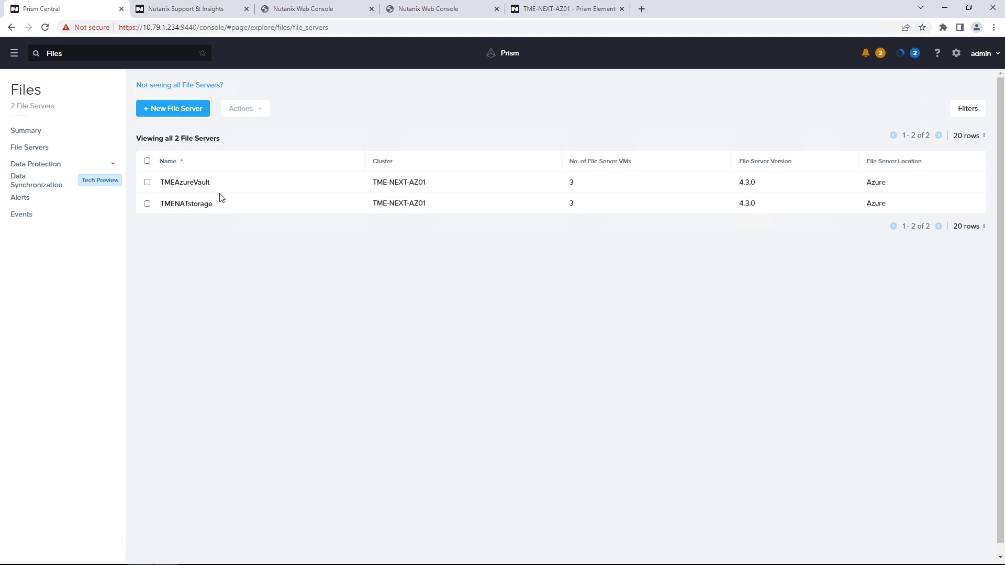
Check the progress of the file server creation in the recent tasks and the full task list.
click(14, 55)
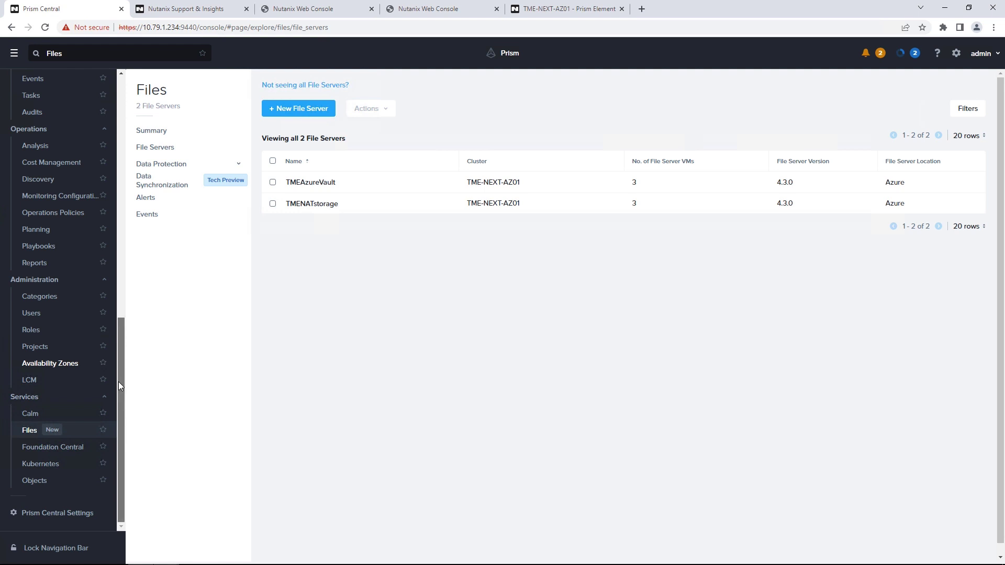
drag(118, 382, 110, 124)
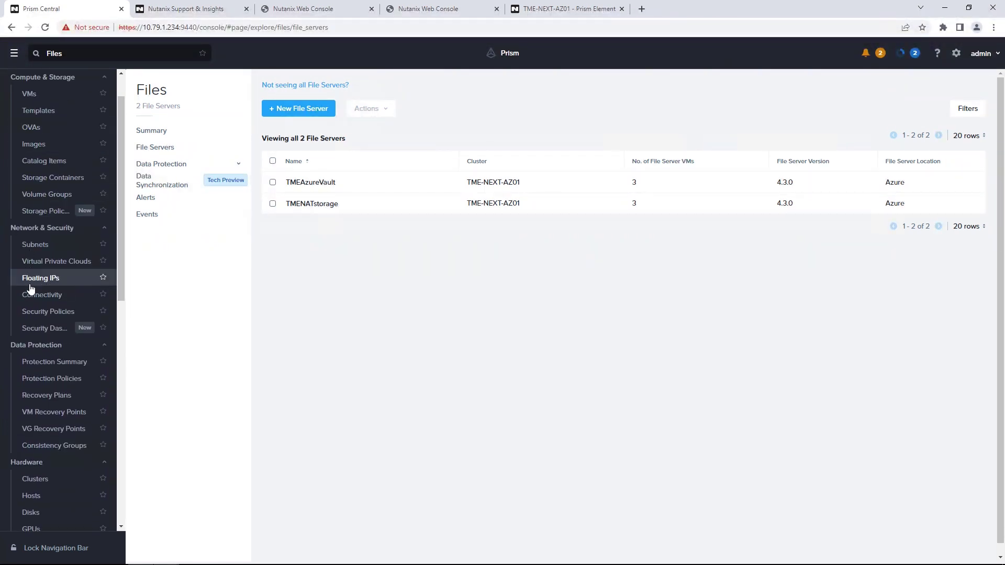
click(909, 56)
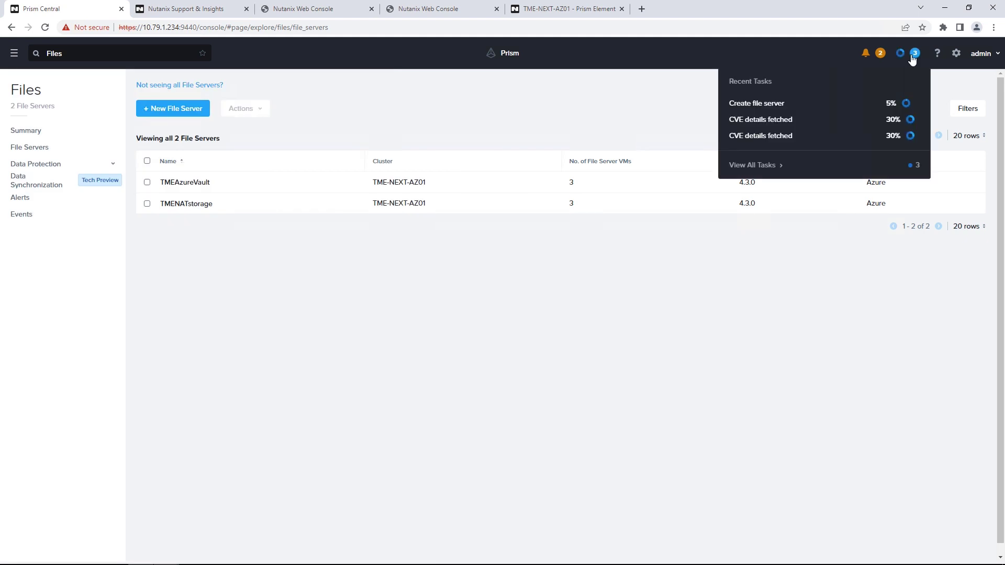
click(604, 117)
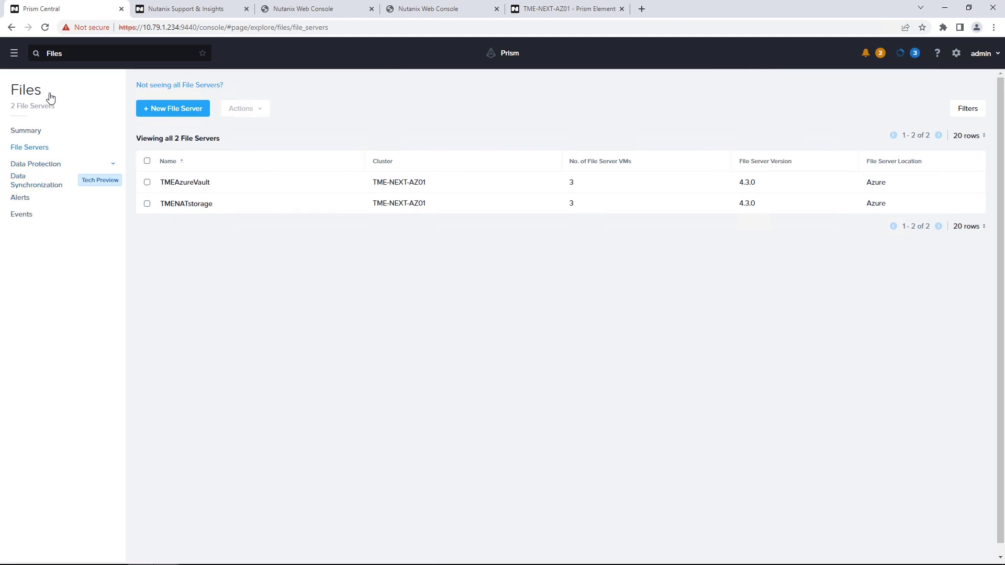
click(15, 55)
click(33, 404)
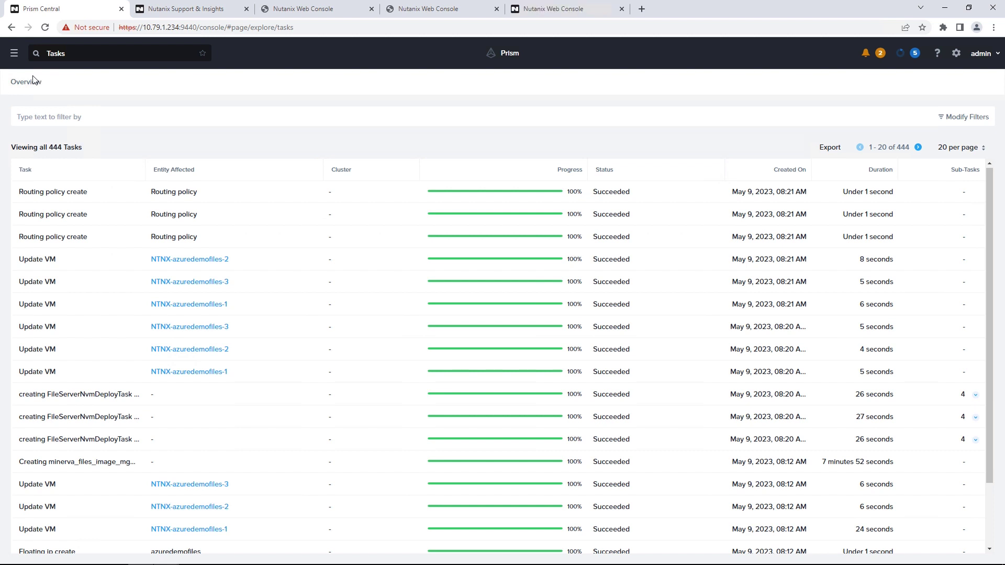
Return to the file server list, open the authentication settings of azuredemofiles and enable the SMB protocol for its directory services.
key(alt+Left)
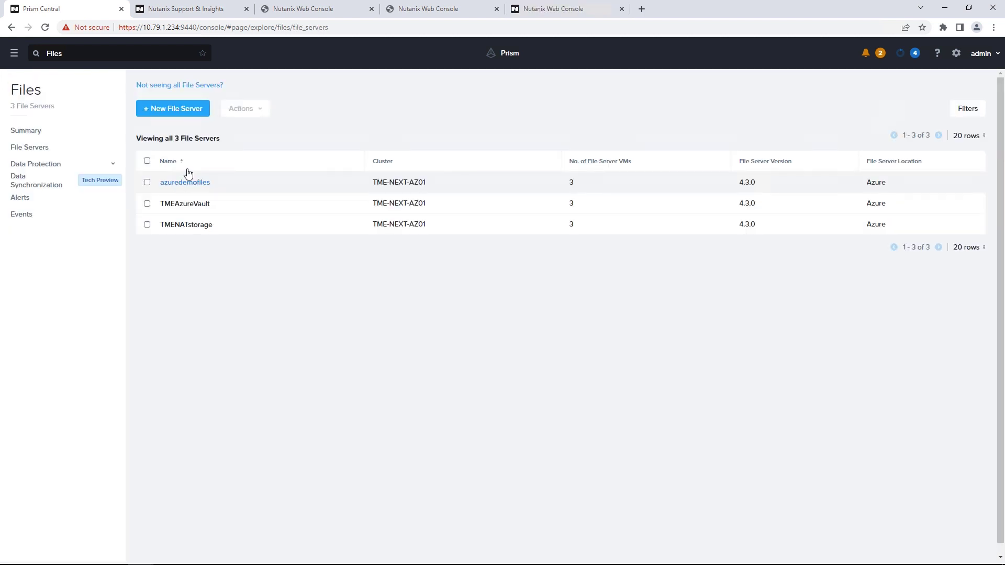
click(204, 181)
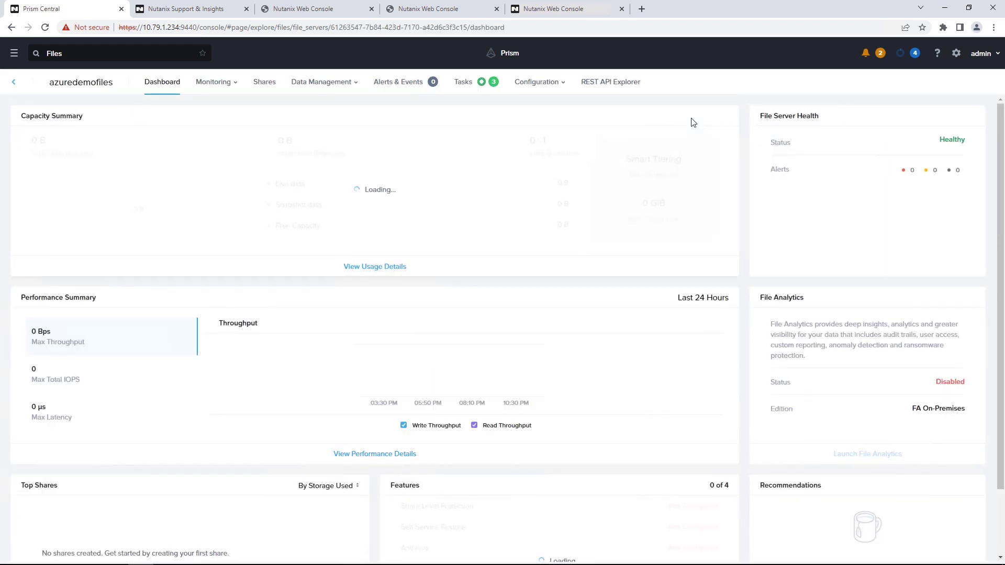
click(546, 85)
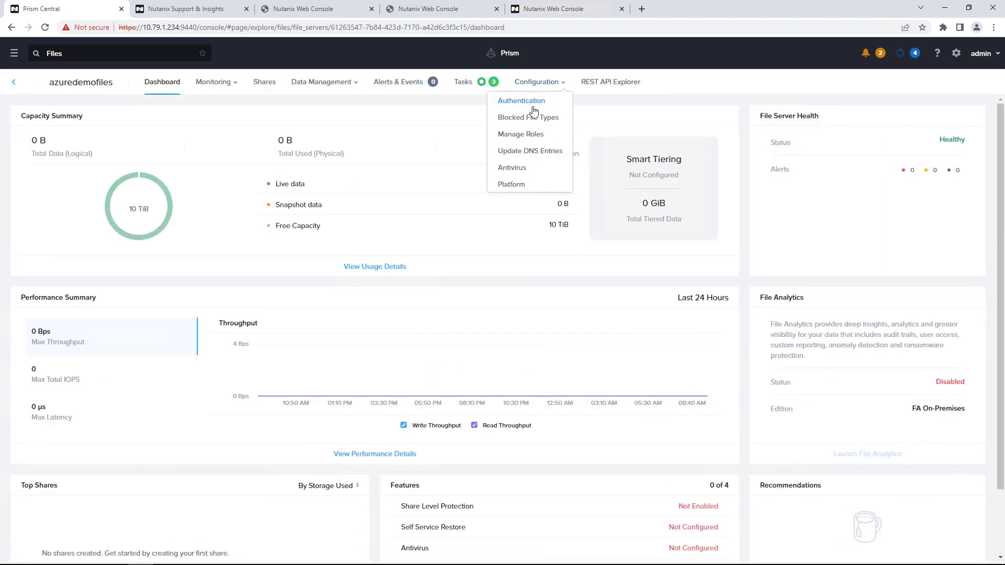
click(532, 103)
click(352, 172)
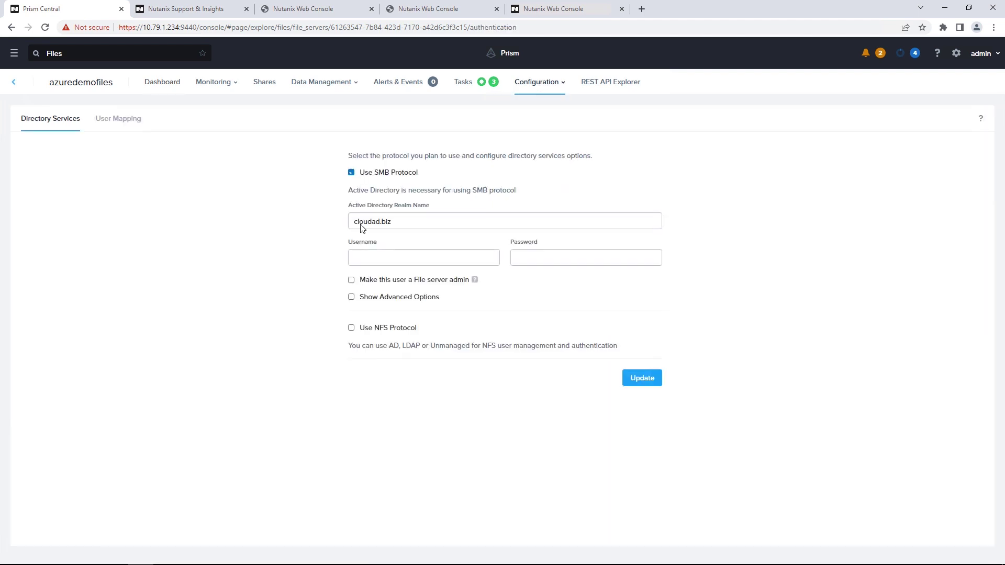
click(417, 260)
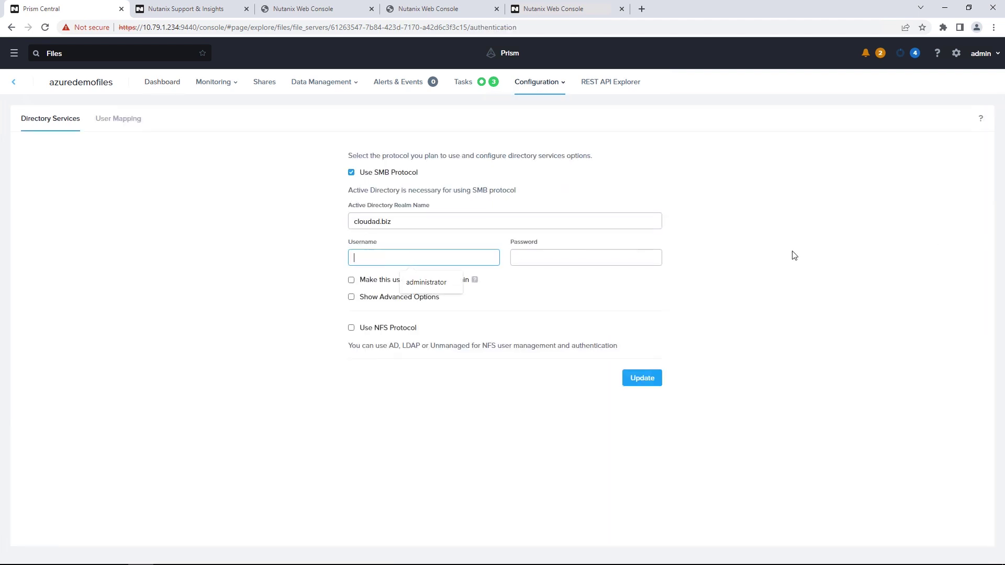